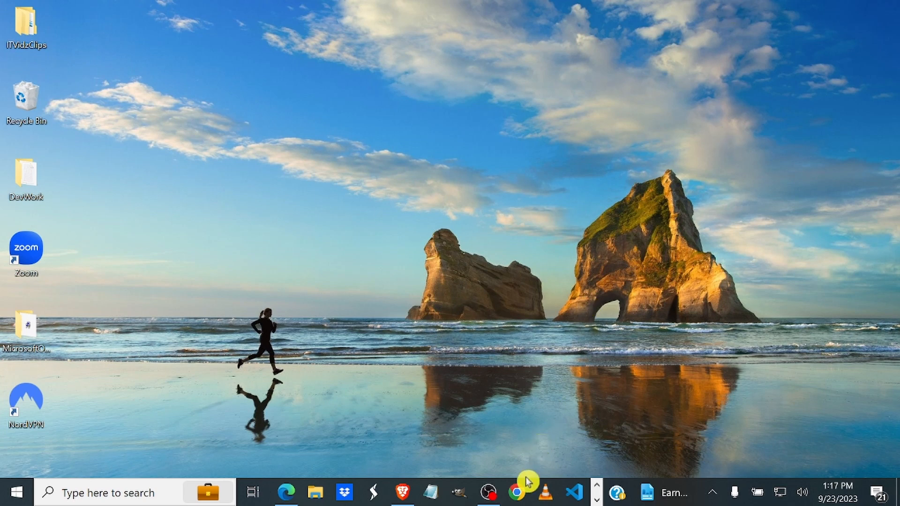
# Step: Open a maximized Chrome window, search the web for "Anaconda" and open the anaconda.com website
pyautogui.click(521, 492)
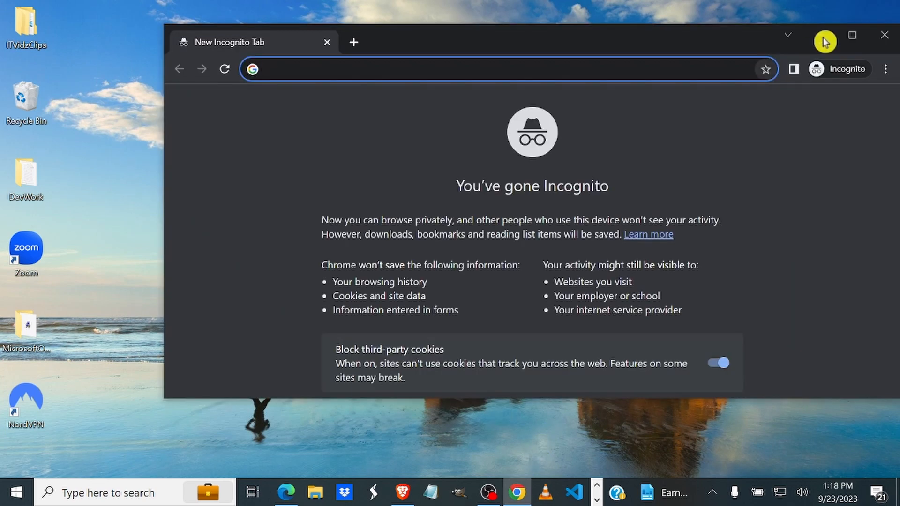
pyautogui.click(850, 39)
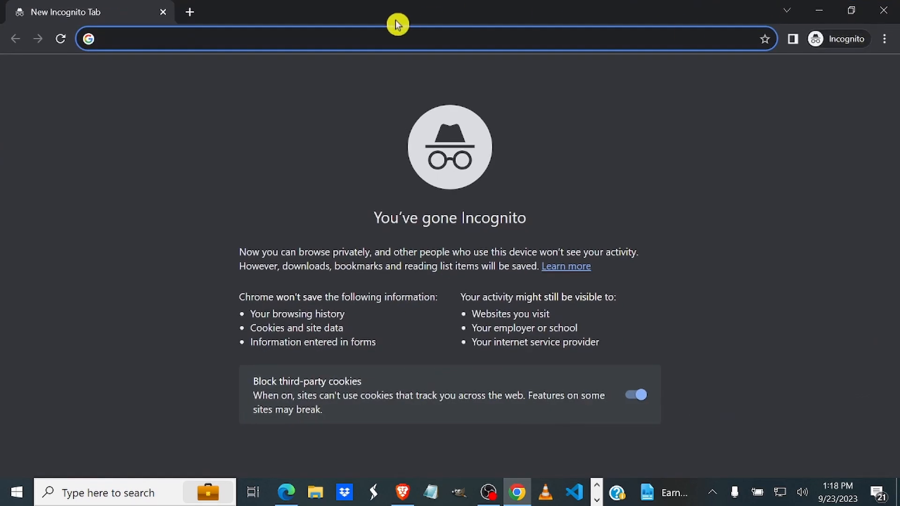
pyautogui.write('Anaconda')
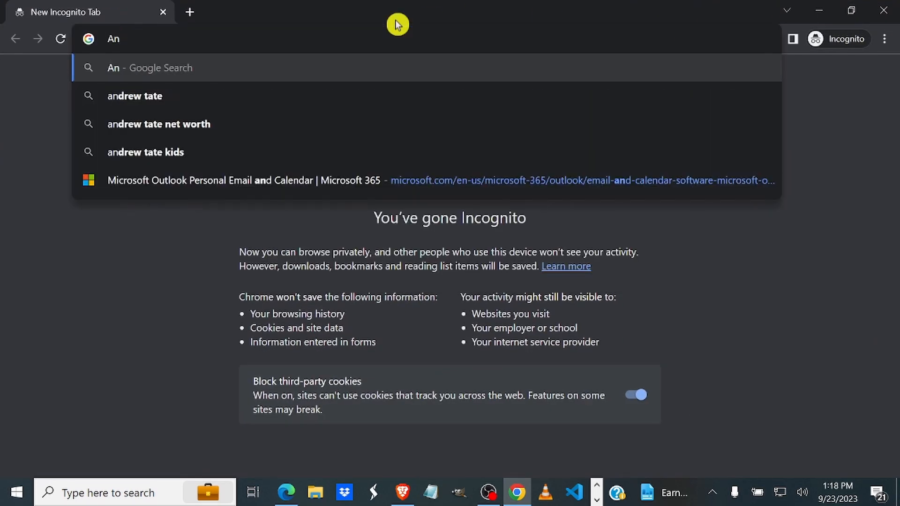
pyautogui.press('Return')
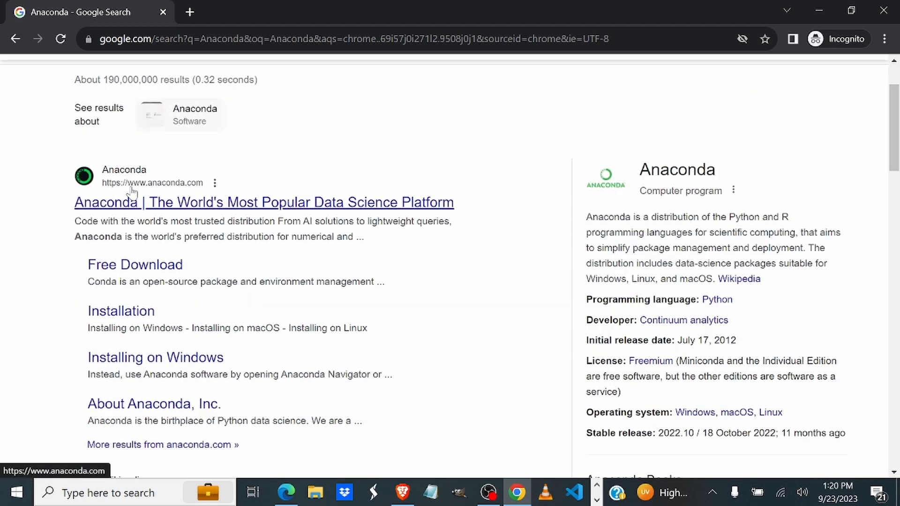
pyautogui.click(133, 192)
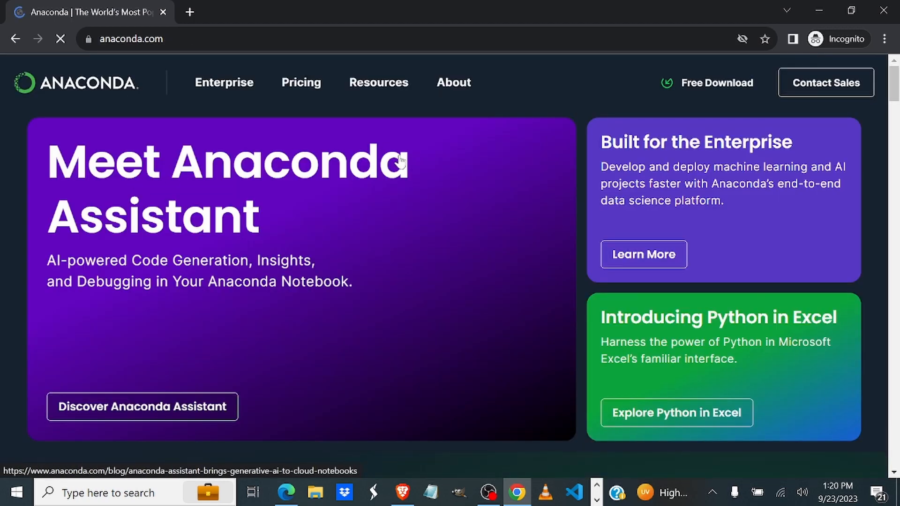
# Step: Download the Windows installer from Anaconda's Free Download page and save it in the Downloads folder as application Anaconda3-2023.07-2-Windows-x86_64
pyautogui.click(447, 203)
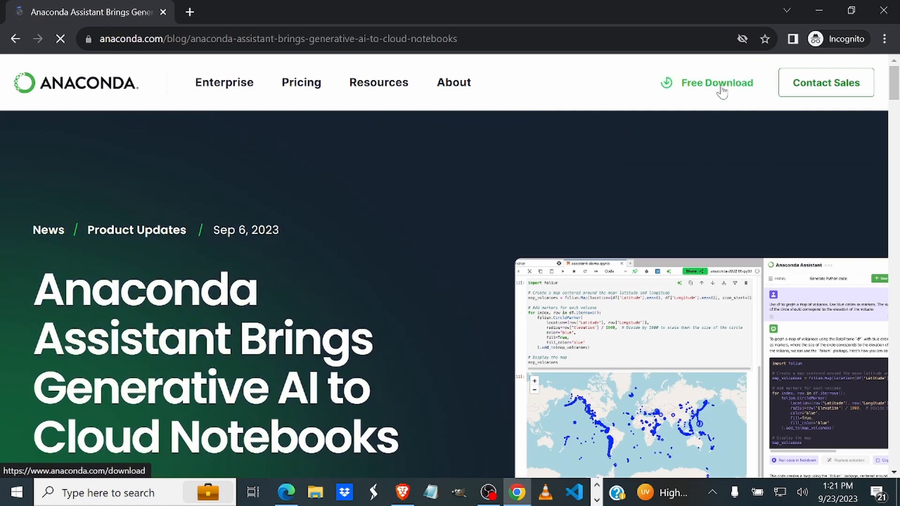
pyautogui.click(721, 89)
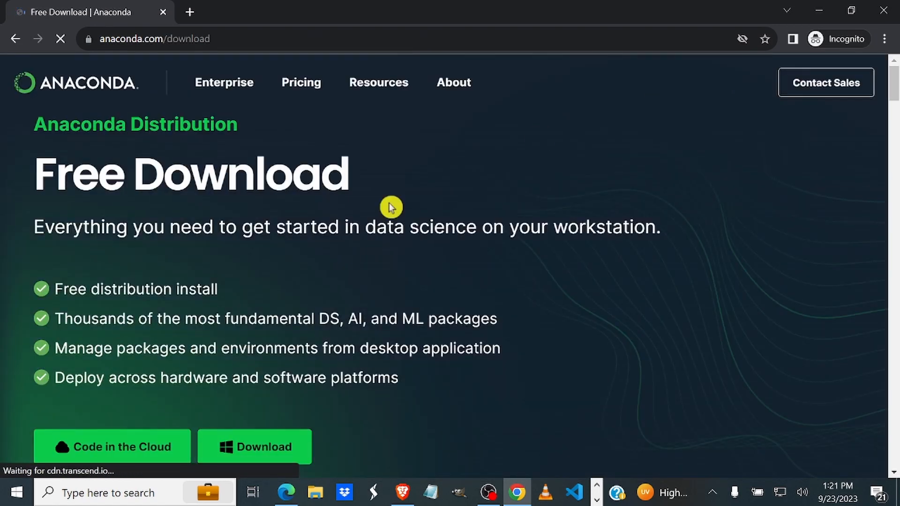
pyautogui.scroll(-3, 225, 323)
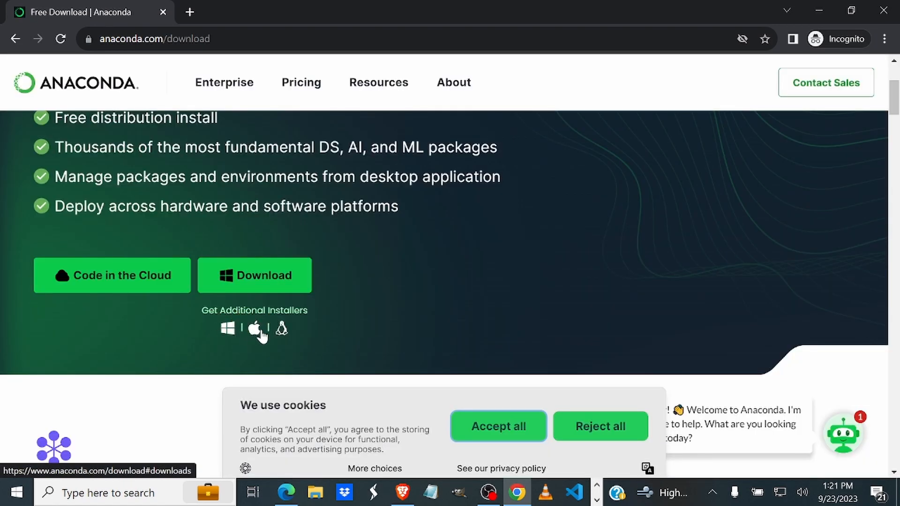
pyautogui.click(257, 278)
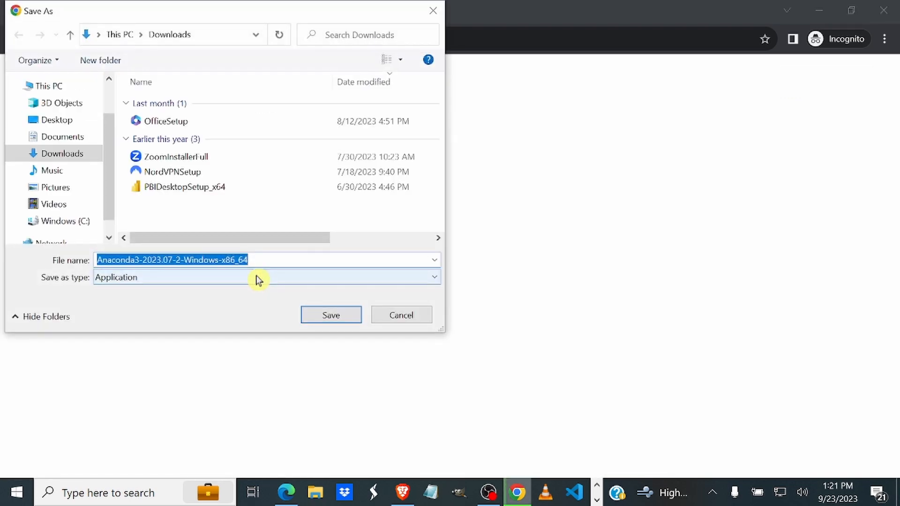
pyautogui.click(258, 280)
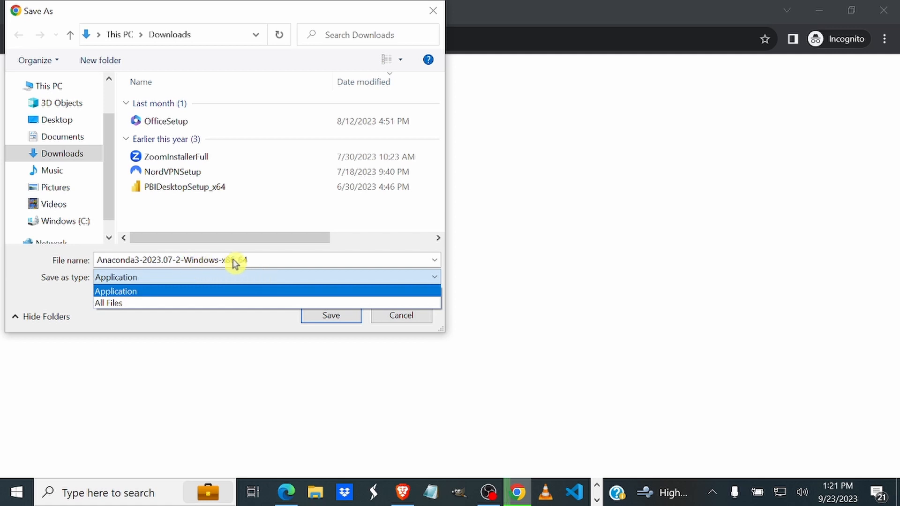
pyautogui.click(331, 317)
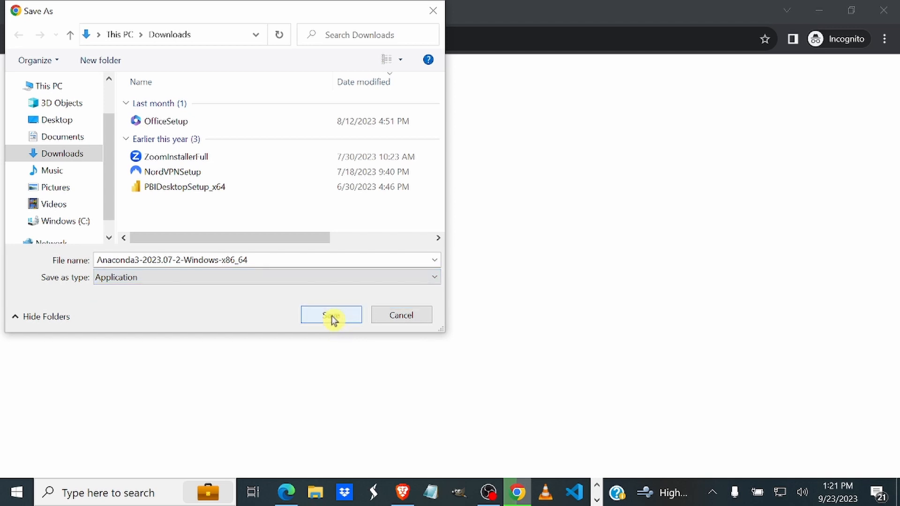
pyautogui.click(331, 316)
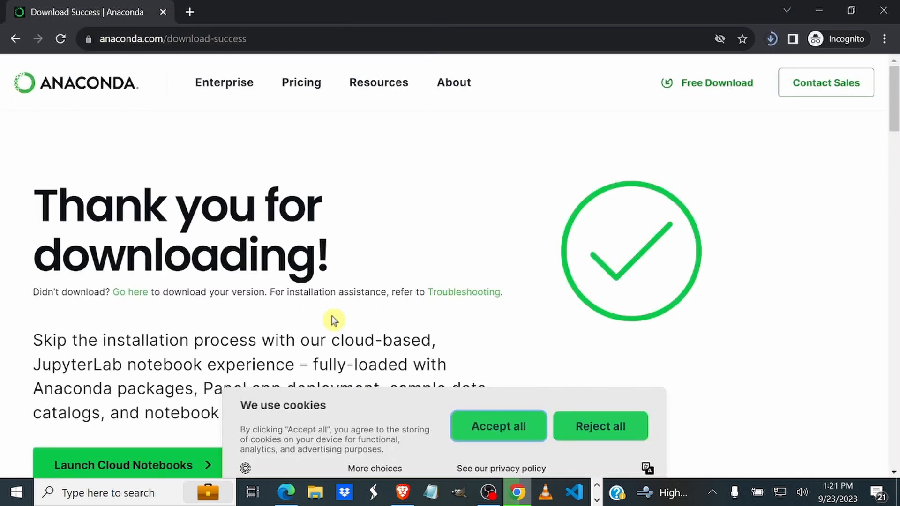
pyautogui.click(770, 39)
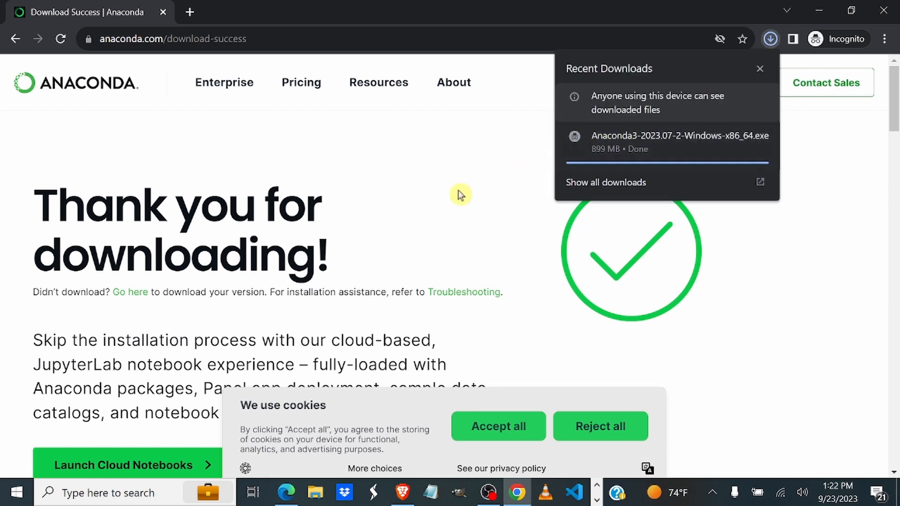
# Step: Switch to File Explorer and run the Anaconda3-2023.07-2-Windows-x86_64 installer from the Downloads folder
pyautogui.click(819, 20)
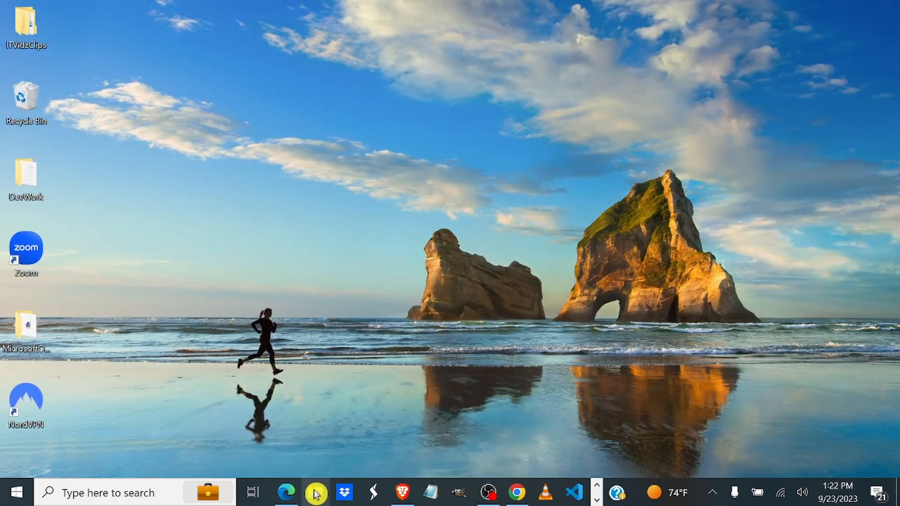
pyautogui.click(315, 494)
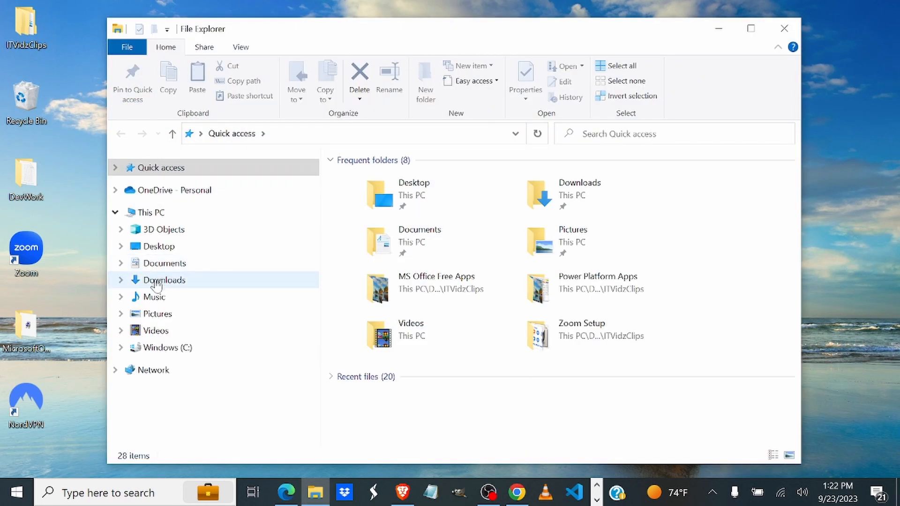
pyautogui.click(156, 281)
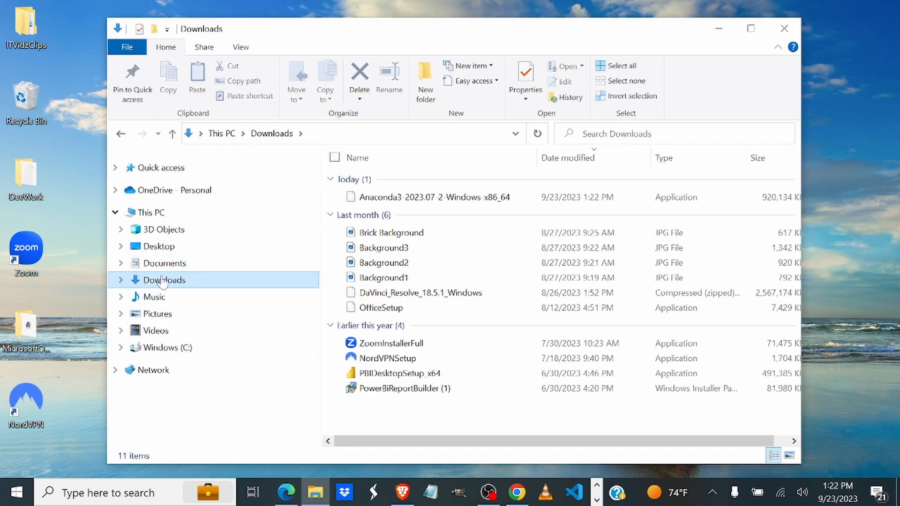
pyautogui.doubleClick(431, 200)
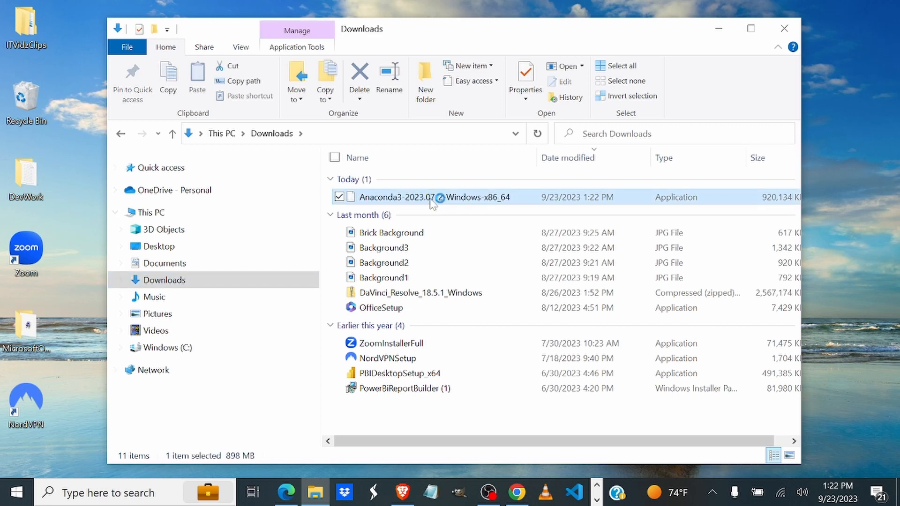
pyautogui.click(715, 33)
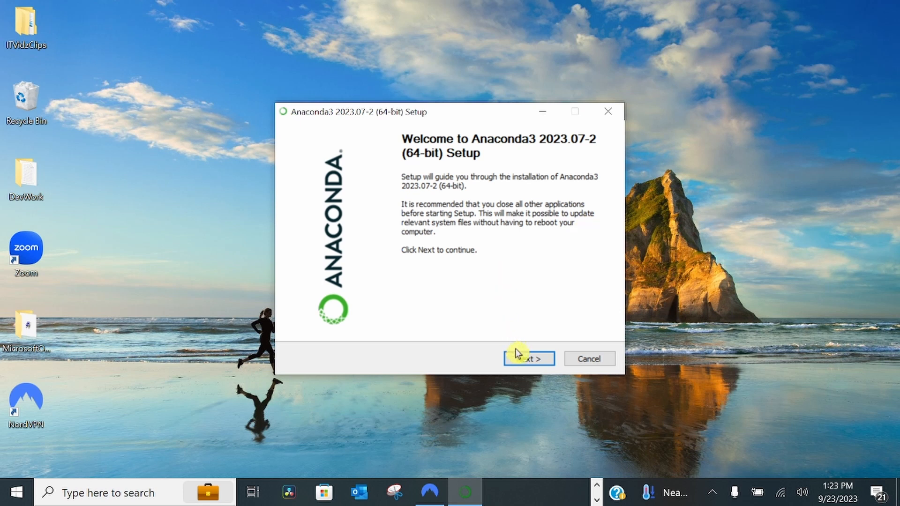
# Step: Accept the Anaconda3 license agreement and keep the Just Me installation type with the default destination folder
pyautogui.click(527, 360)
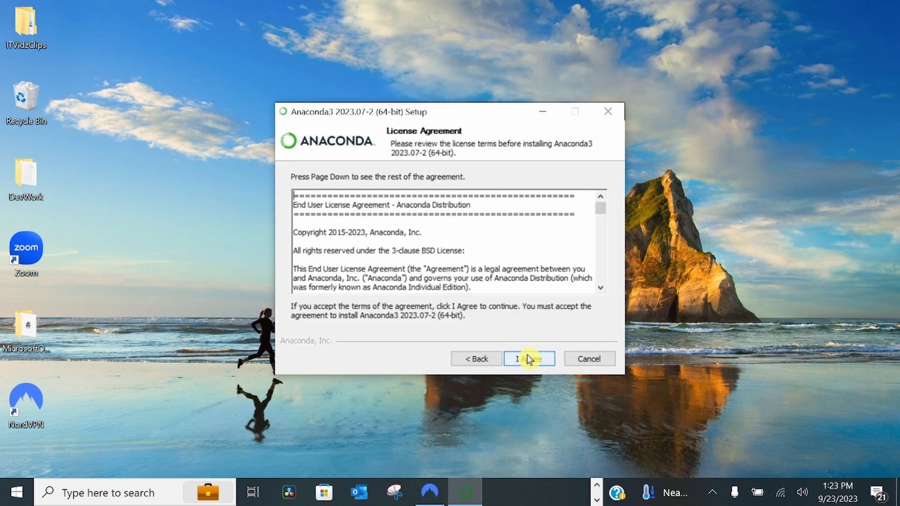
pyautogui.click(528, 362)
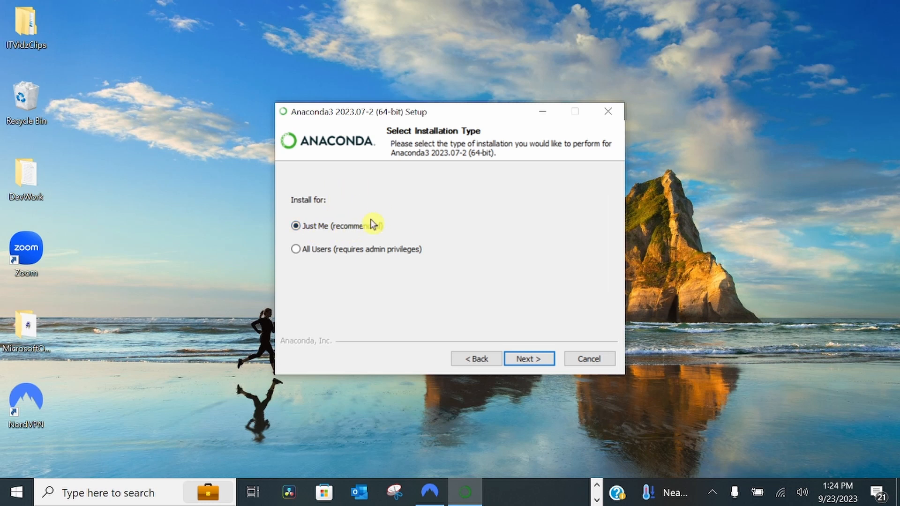
pyautogui.click(531, 360)
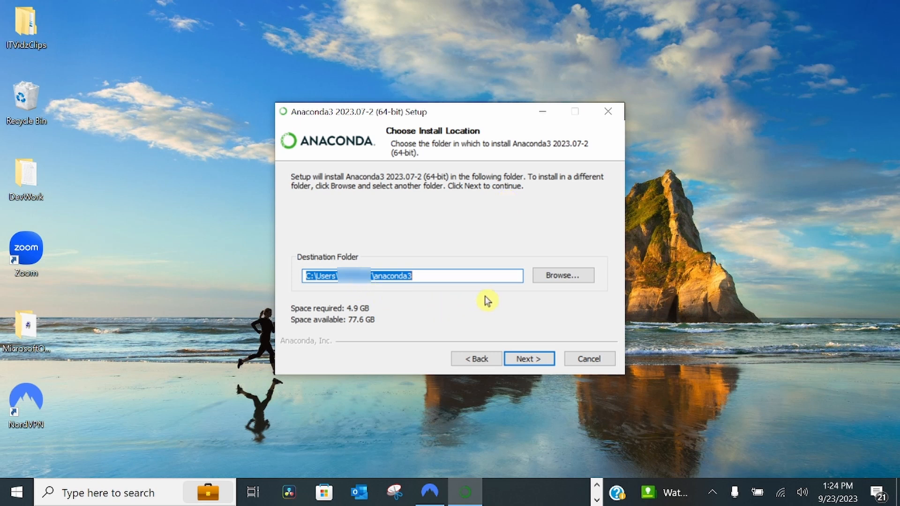
pyautogui.click(527, 359)
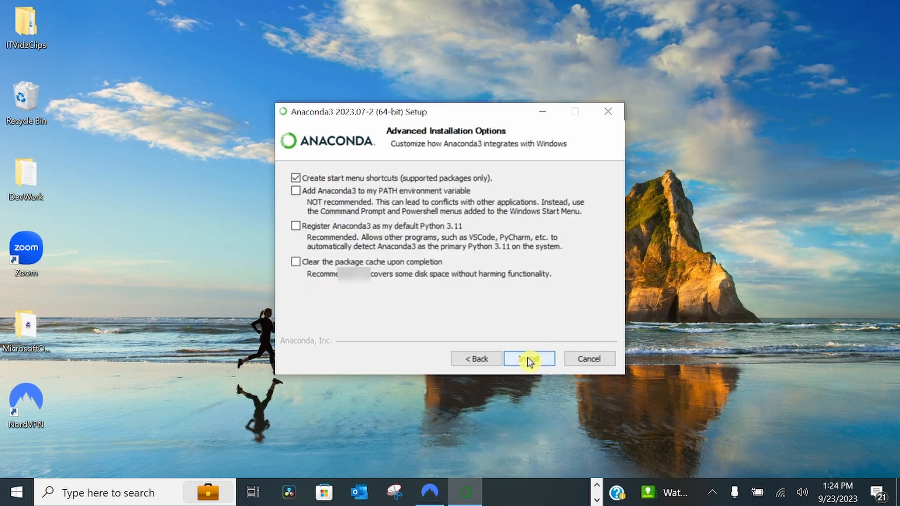
# Step: Install Anaconda3 with the options to add it to the PATH environment variable and clear the package cache upon completion
pyautogui.click(336, 193)
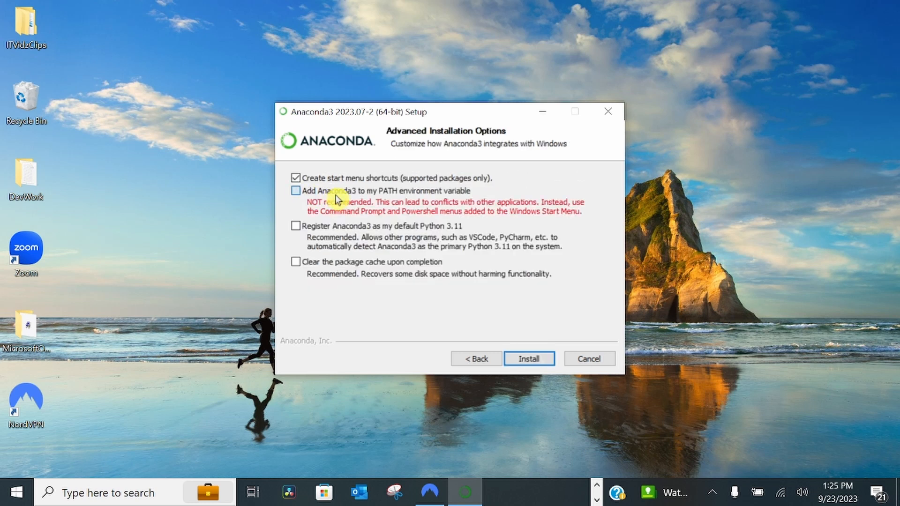
pyautogui.click(300, 193)
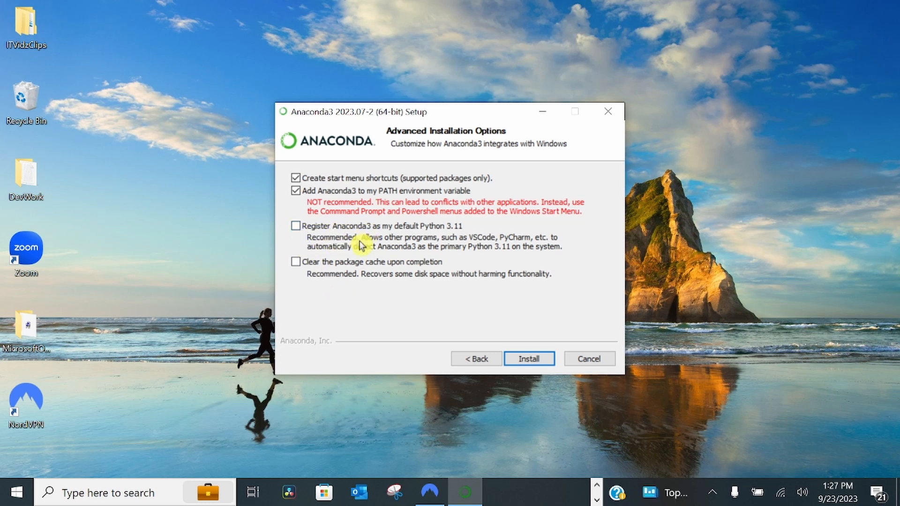
pyautogui.click(301, 267)
pyautogui.click(529, 359)
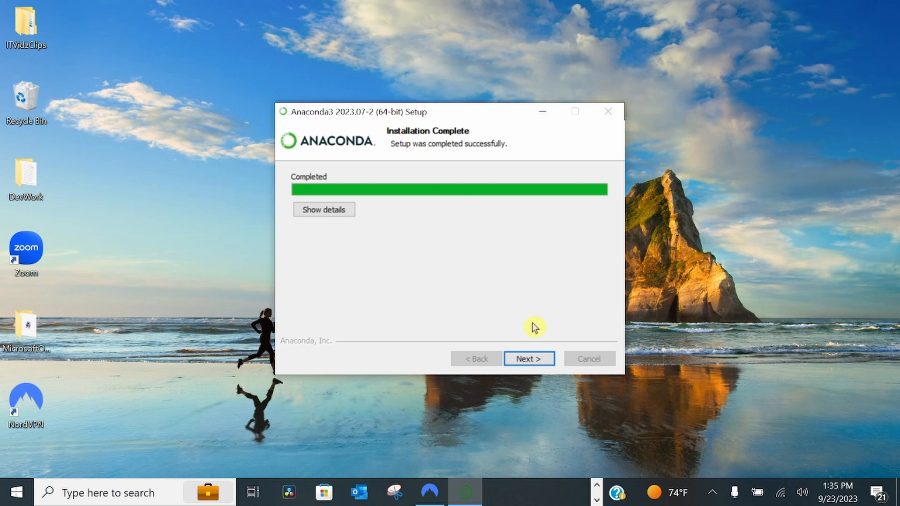
# Step: Finish the Anaconda3 setup, keeping the options to launch Anaconda Navigator and open Getting Started with Anaconda Distribution
pyautogui.click(527, 360)
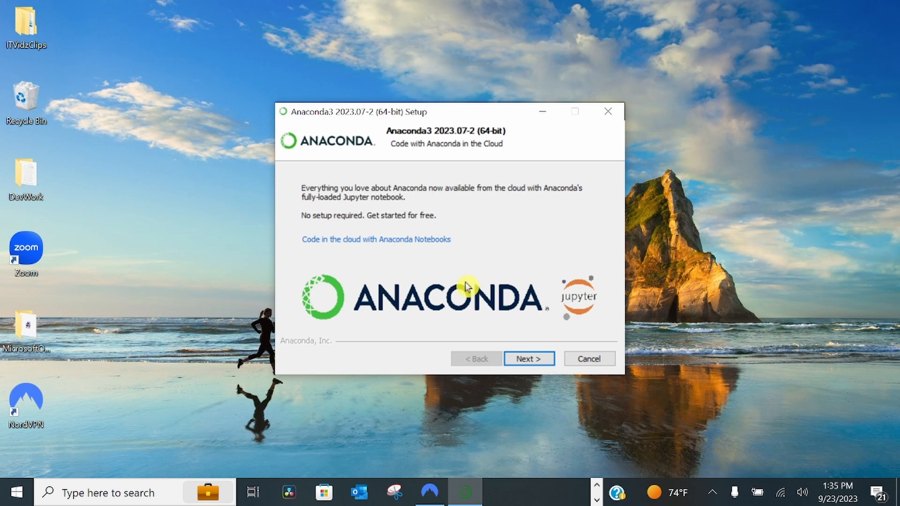
pyautogui.click(528, 359)
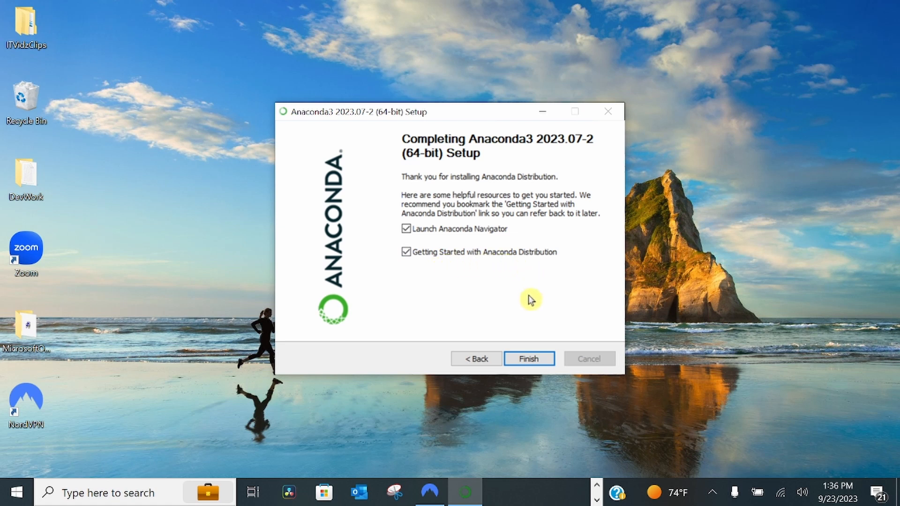
pyautogui.click(535, 361)
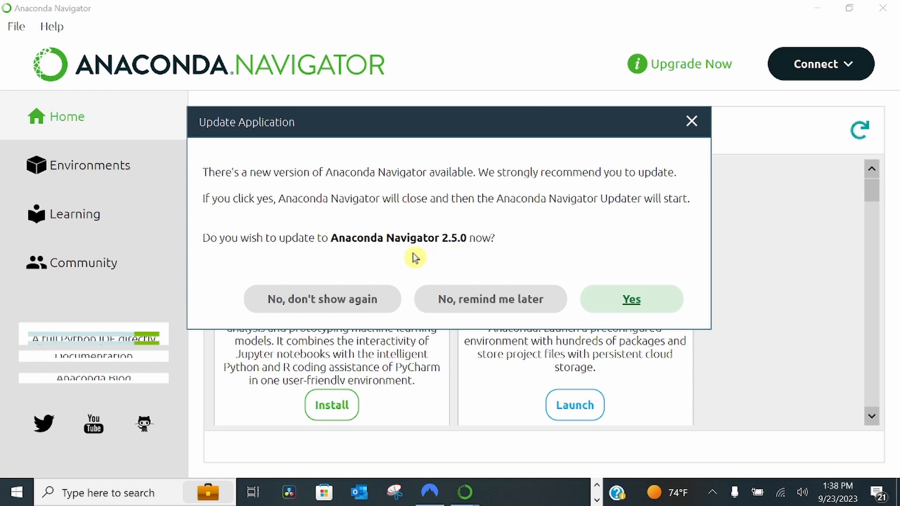
# Step: Accept the update to Anaconda Navigator 2.5.0, dismissing the login form and declining to quit the application
pyautogui.click(632, 304)
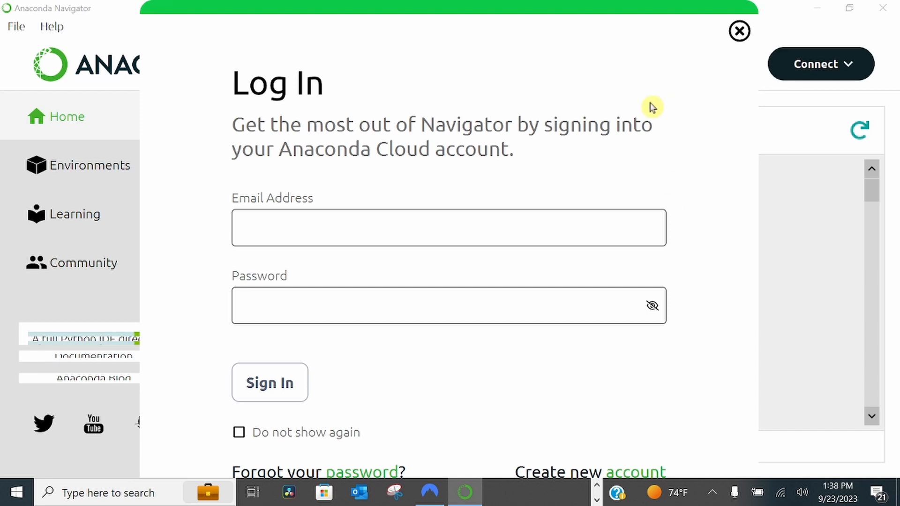
pyautogui.click(740, 31)
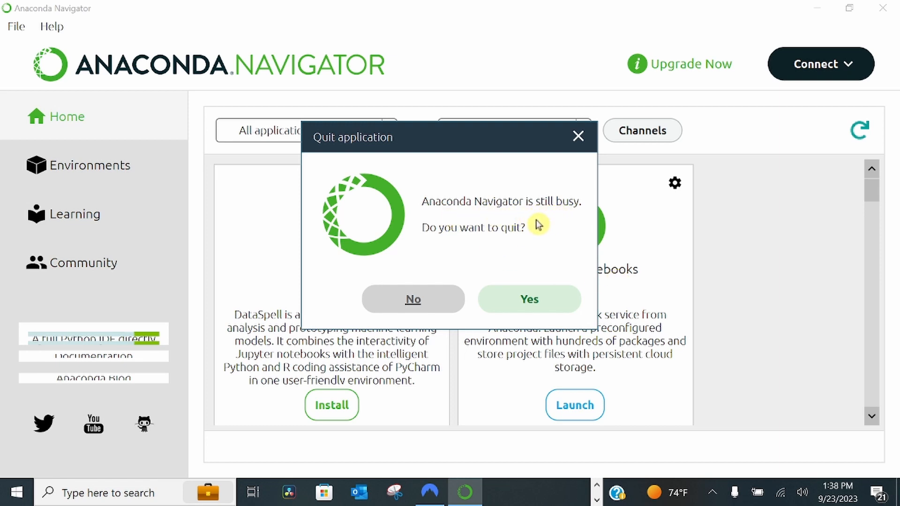
pyautogui.click(421, 303)
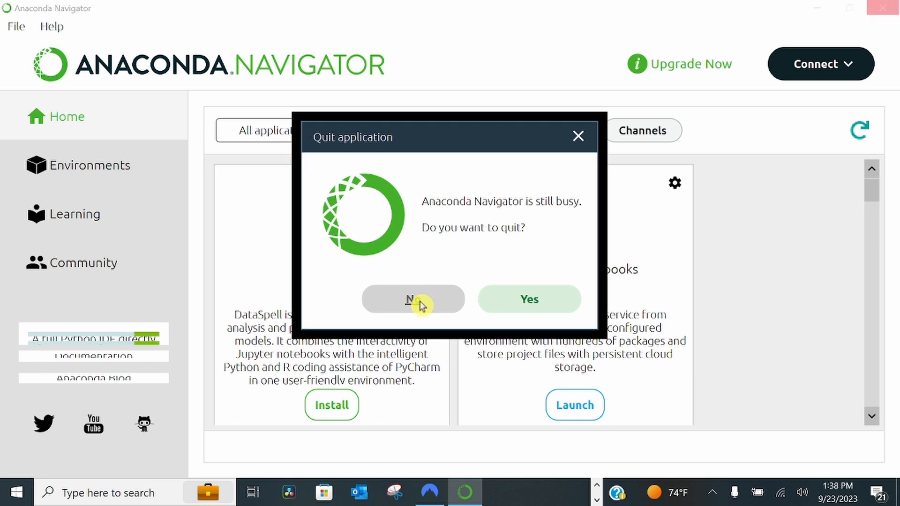
pyautogui.click(420, 303)
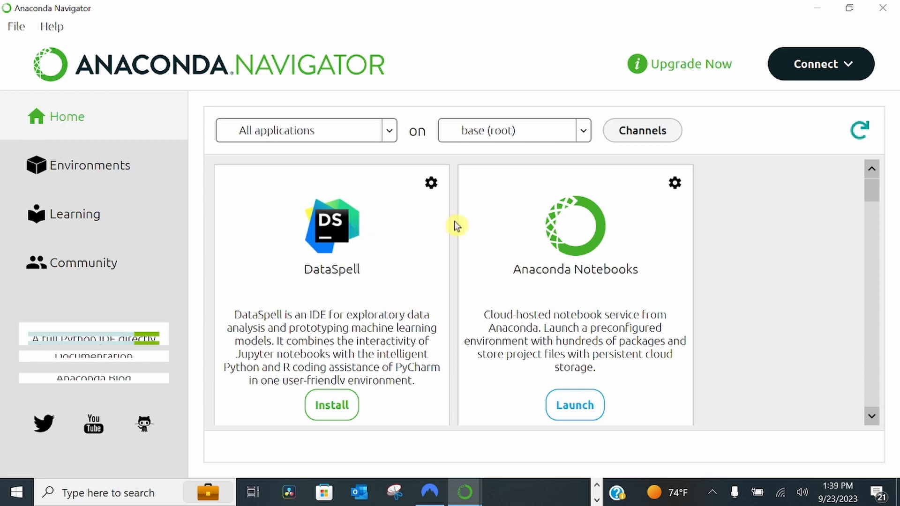
# Step: Look through the applications offered for the base (root) environment on the Navigator home page
pyautogui.scroll(-5, 455, 224)
pyautogui.scroll(-3, 455, 226)
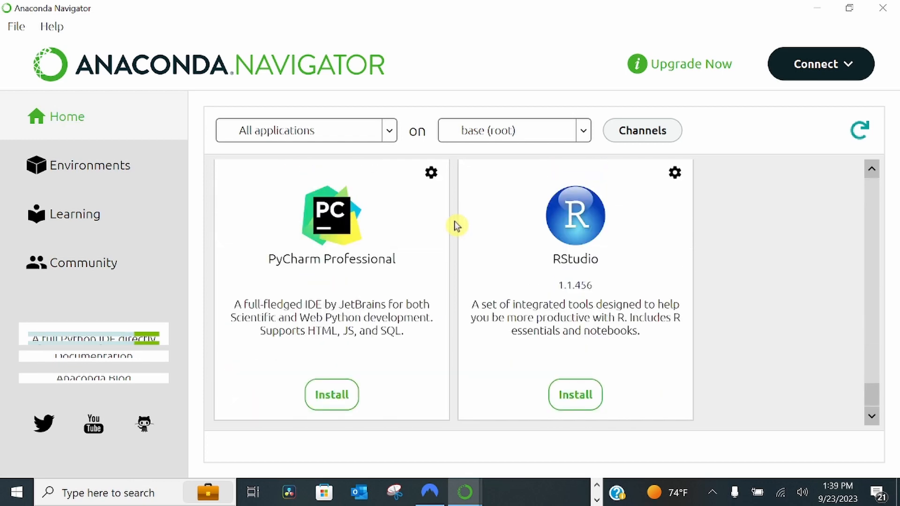
pyautogui.scroll(10, 456, 226)
pyautogui.scroll(-5, 456, 226)
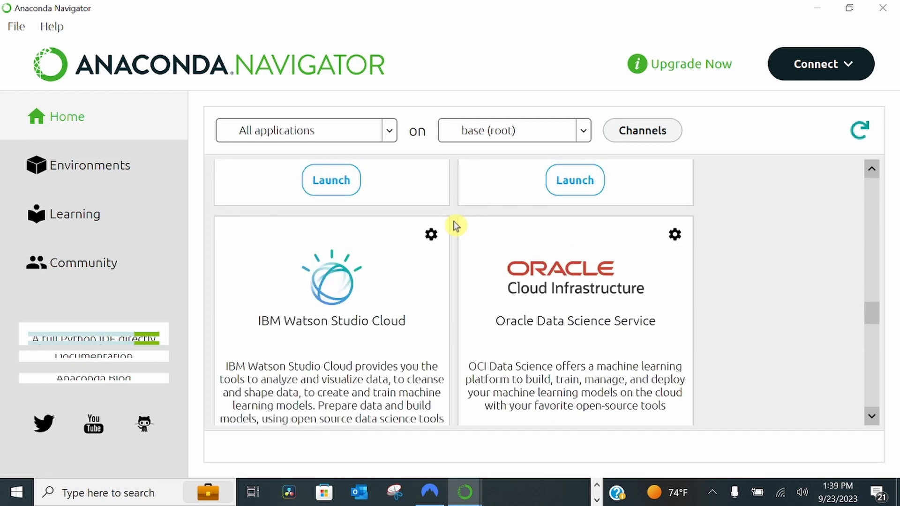
pyautogui.scroll(5, 454, 225)
pyautogui.scroll(-3, 455, 225)
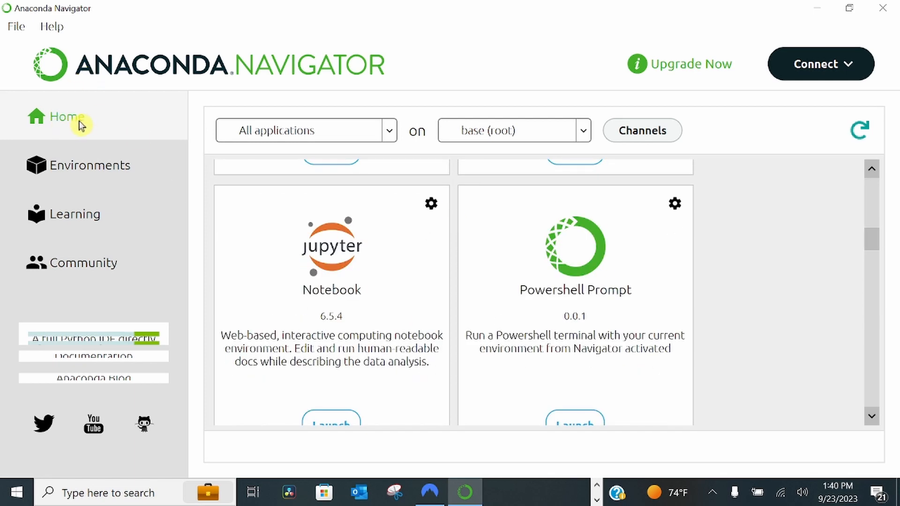
# Step: Examine the rest of the application tiles, from DataSpell through IBM Watson Studio Cloud and Orange 3 to RStudio
pyautogui.scroll(3, 438, 242)
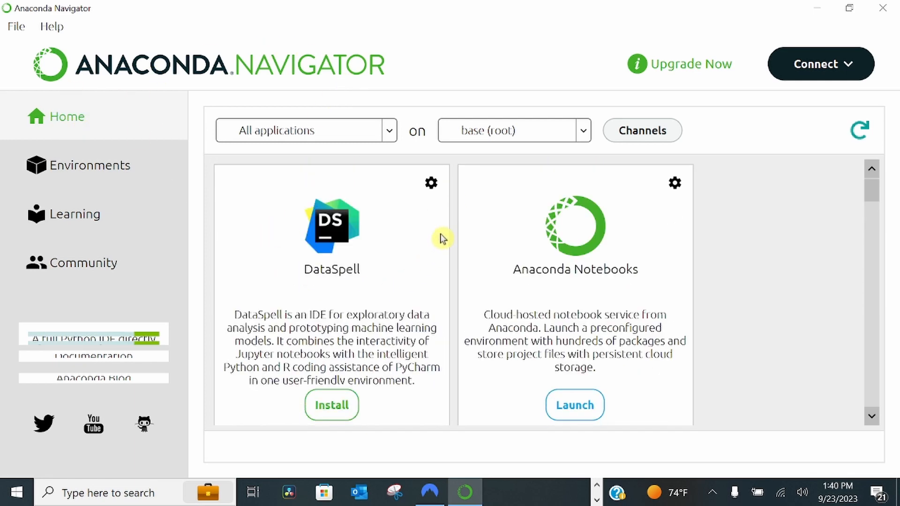
pyautogui.scroll(-5, 512, 240)
pyautogui.scroll(-3, 512, 241)
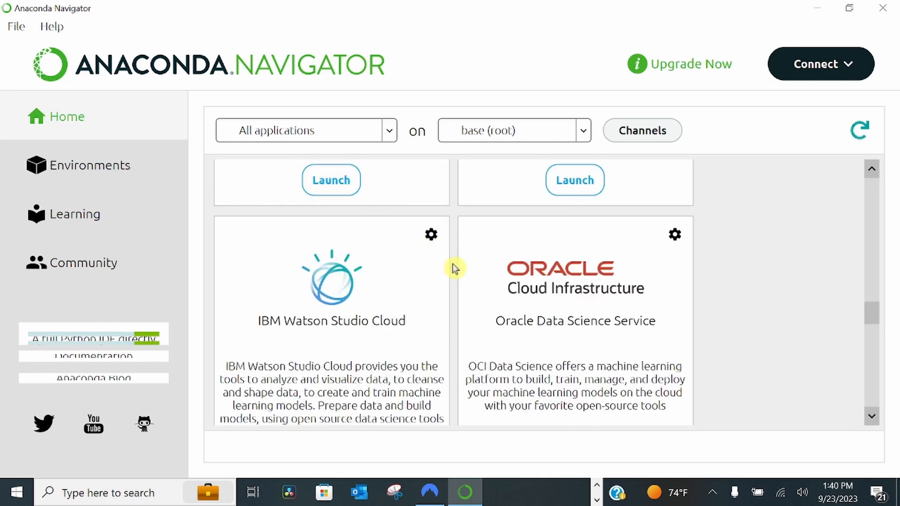
pyautogui.scroll(-3, 452, 269)
pyautogui.click(330, 200)
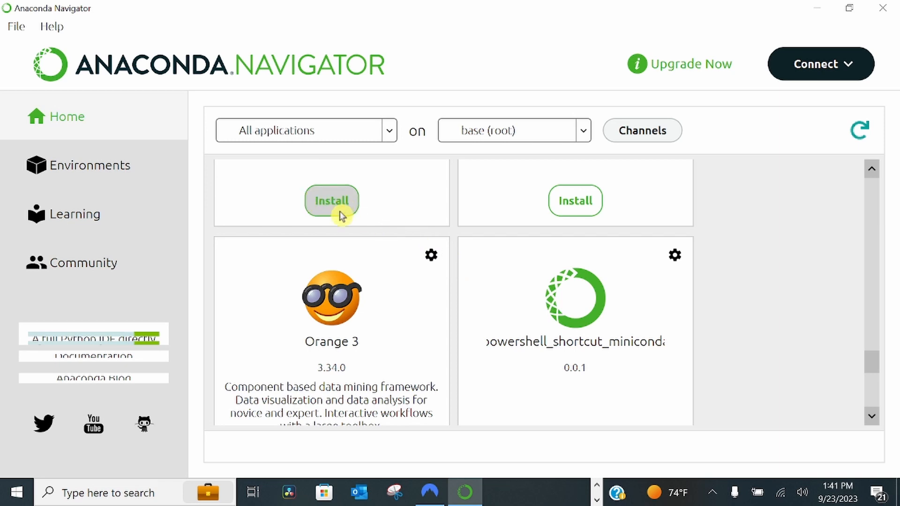
pyautogui.scroll(-3, 460, 269)
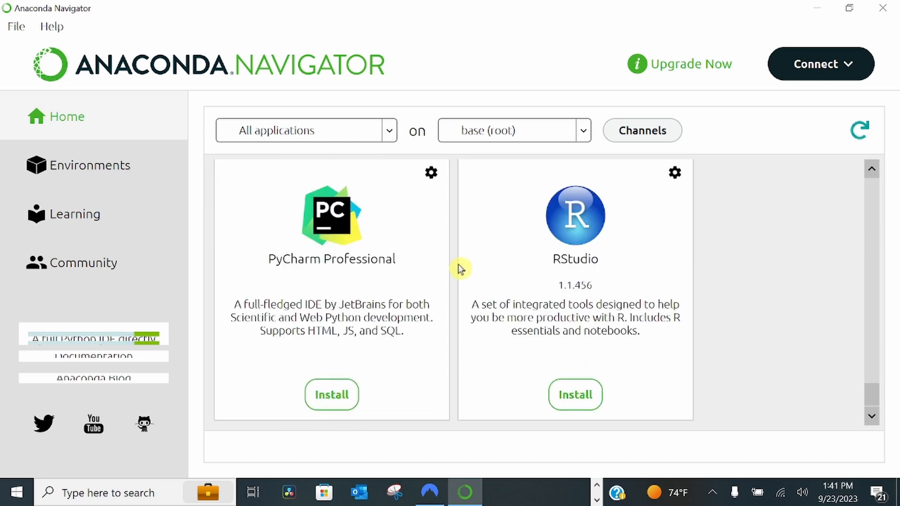
pyautogui.scroll(5, 461, 269)
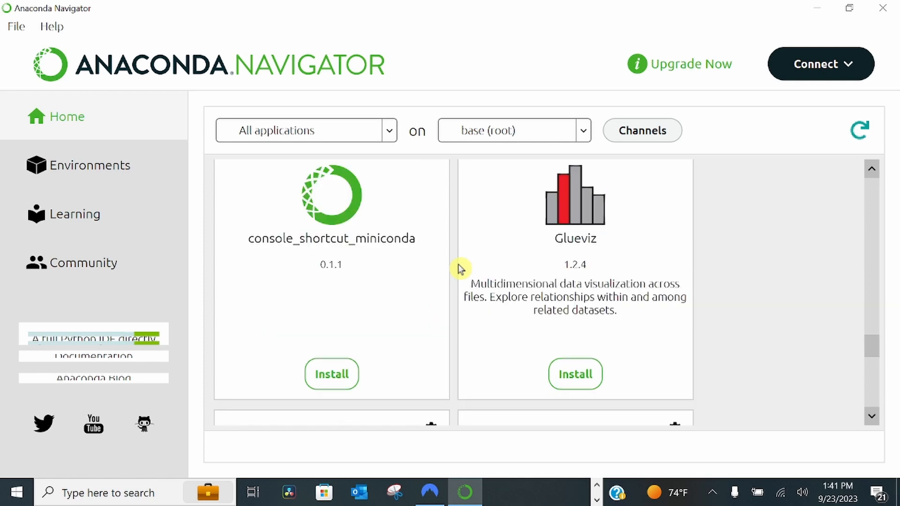
pyautogui.scroll(6, 461, 269)
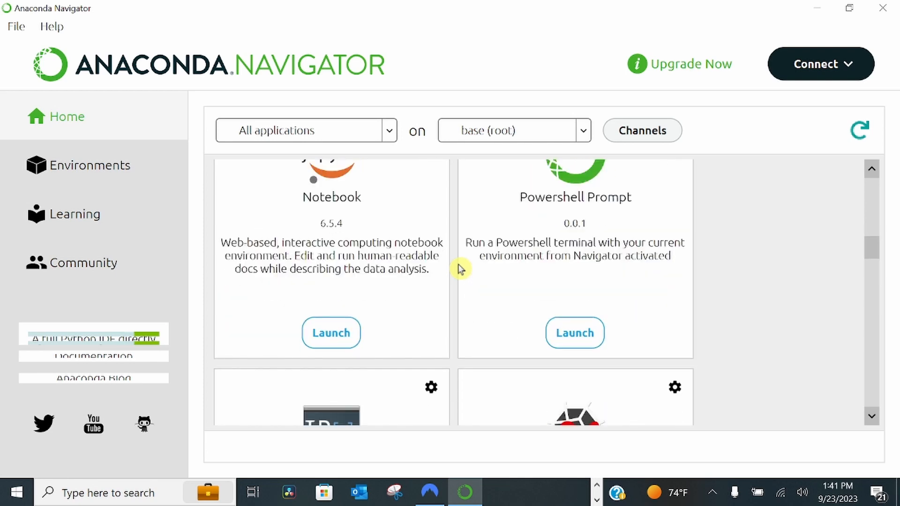
# Step: Launch Jupyter Notebook from Navigator, open it in Google Chrome, and maximize the browser window
pyautogui.scroll(-2, 341, 229)
pyautogui.scroll(2, 225, 257)
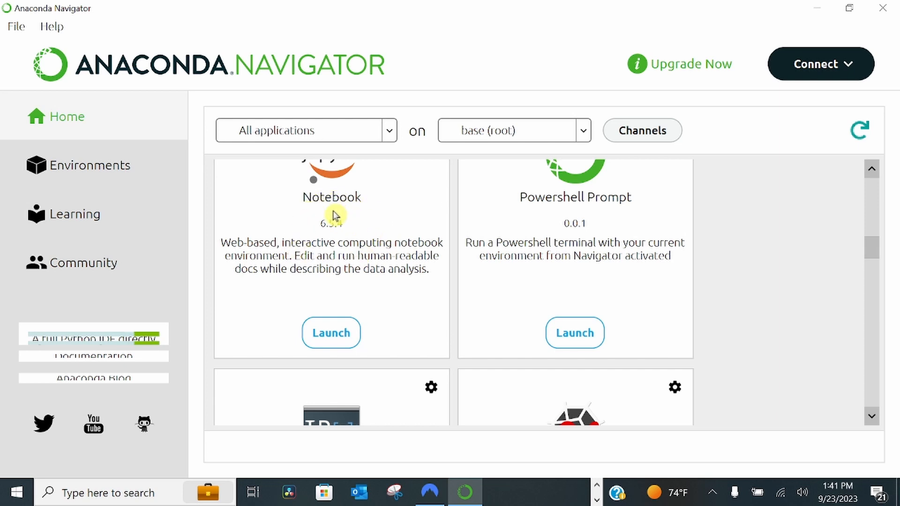
pyautogui.click(329, 331)
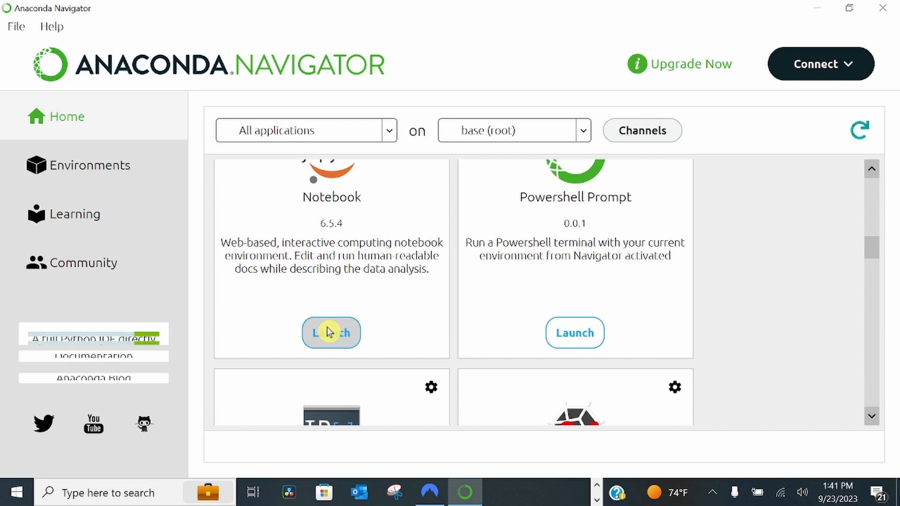
pyautogui.click(329, 331)
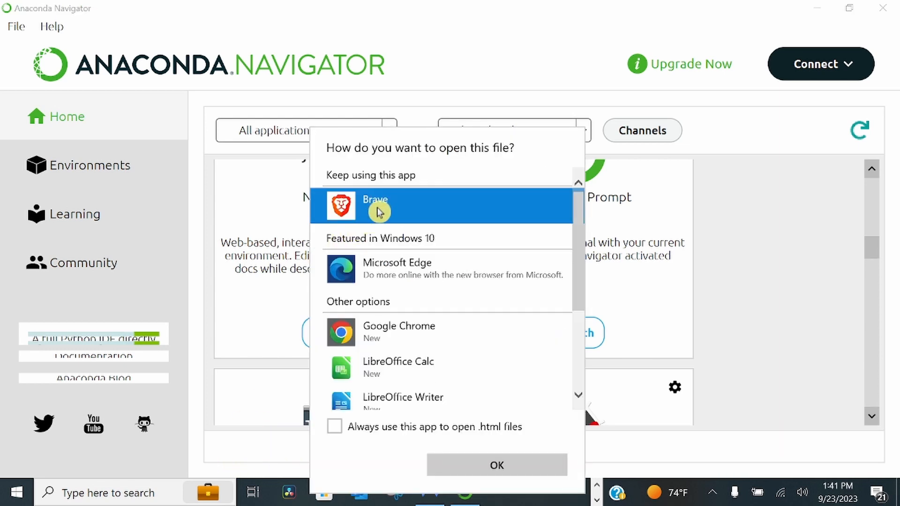
pyautogui.click(369, 328)
pyautogui.click(478, 469)
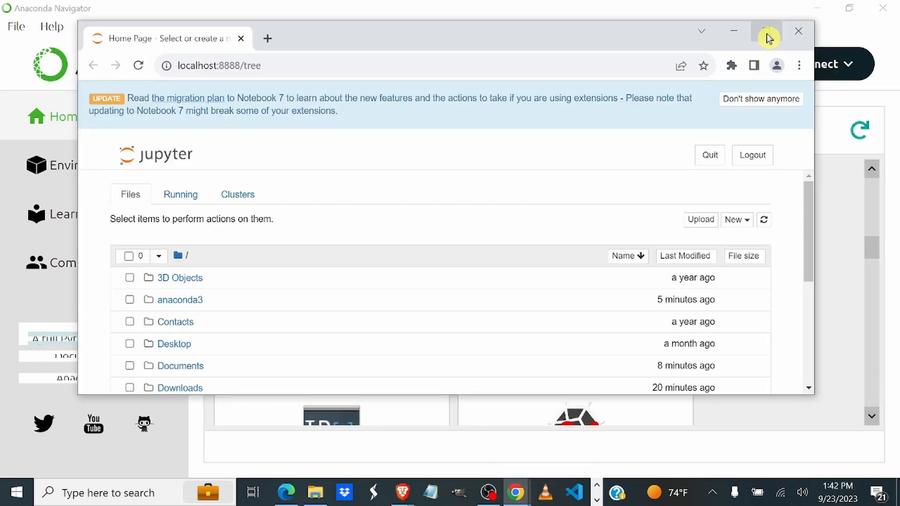
pyautogui.click(766, 35)
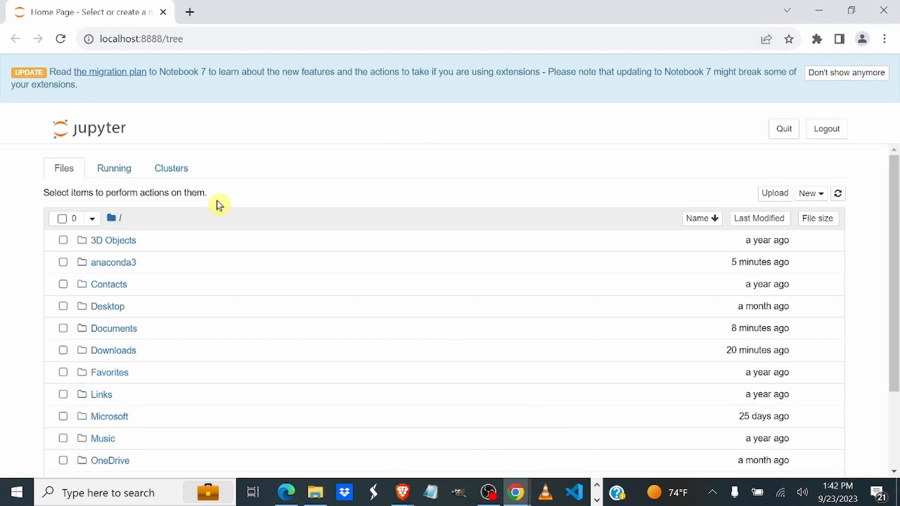
# Step: Open the MicrosoftOffice365 folder inside Desktop and check Jupyter's running processes and clusters before returning to the file list
pyautogui.click(101, 311)
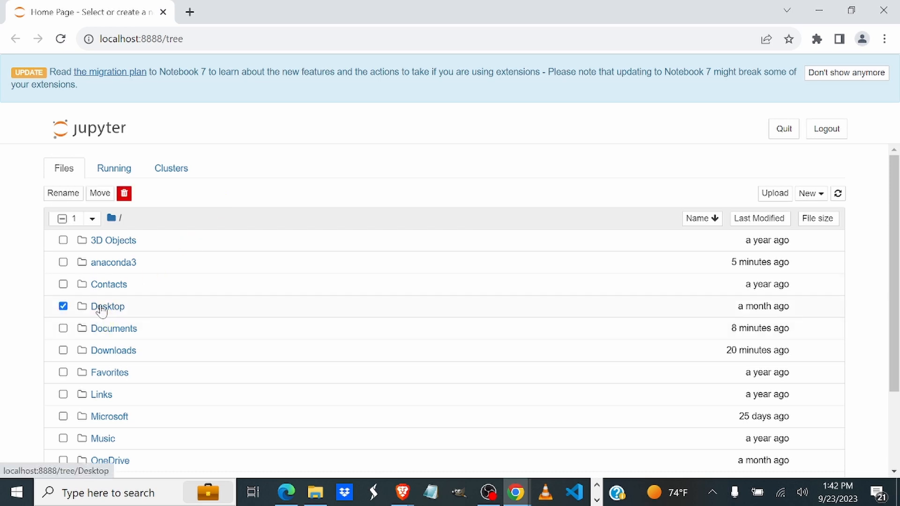
pyautogui.doubleClick(101, 310)
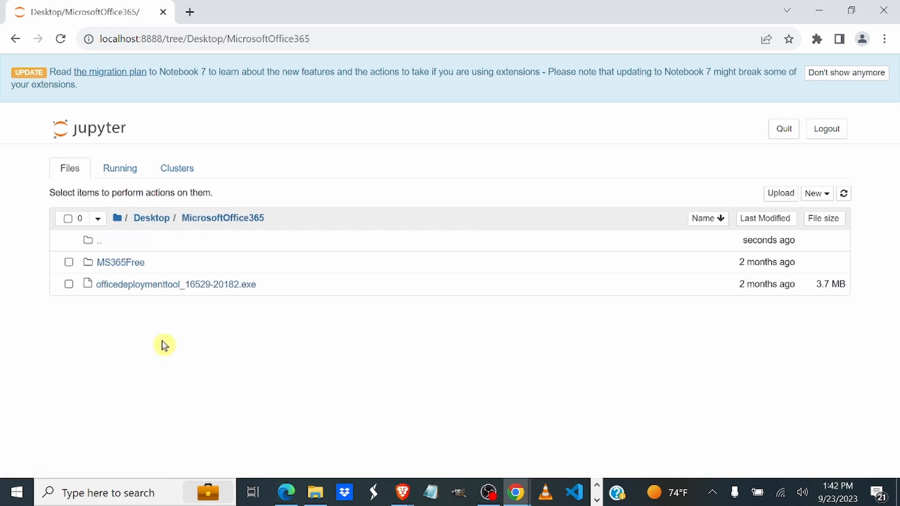
pyautogui.click(120, 168)
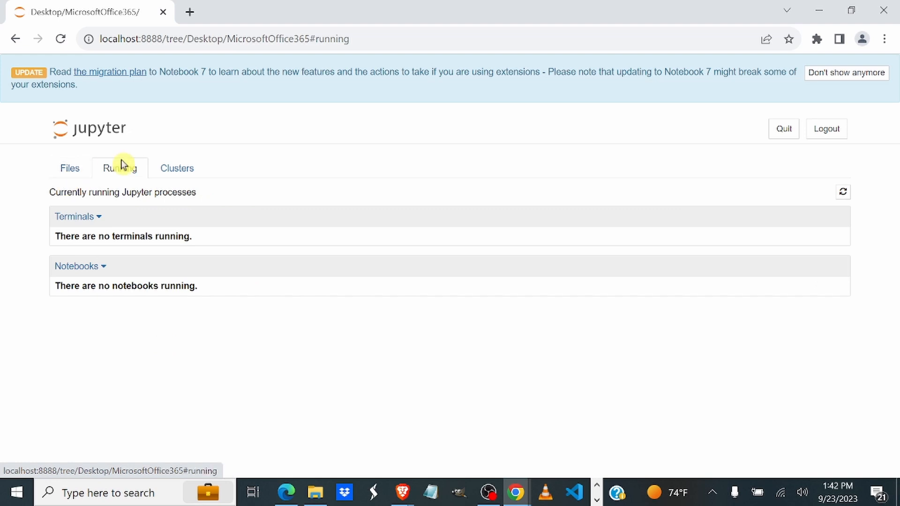
pyautogui.click(71, 171)
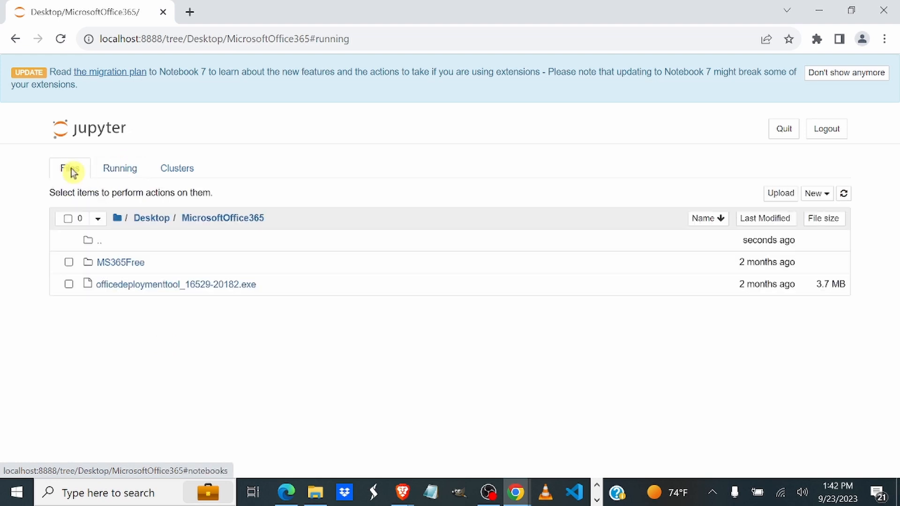
pyautogui.click(118, 171)
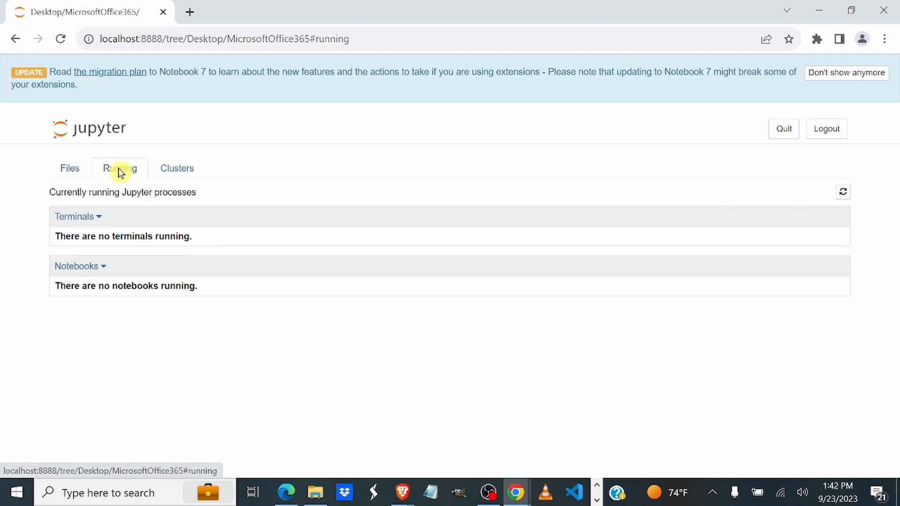
pyautogui.click(179, 172)
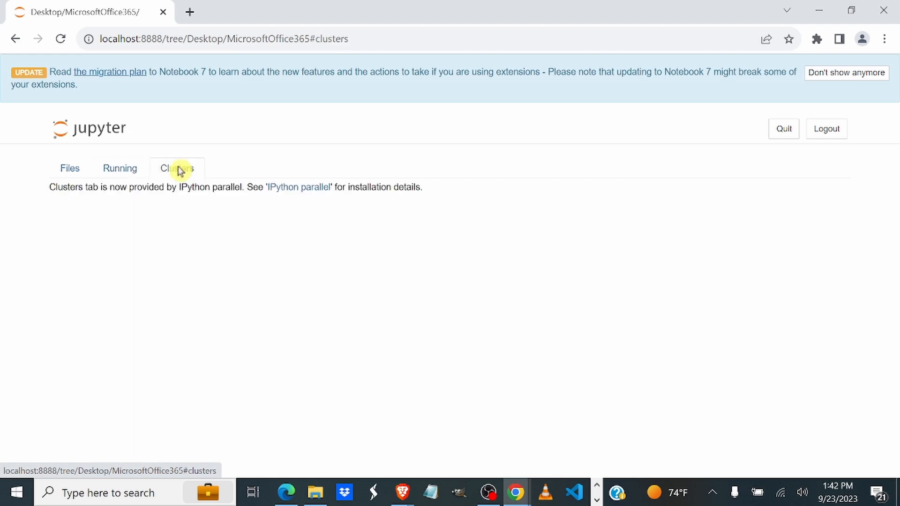
pyautogui.click(75, 172)
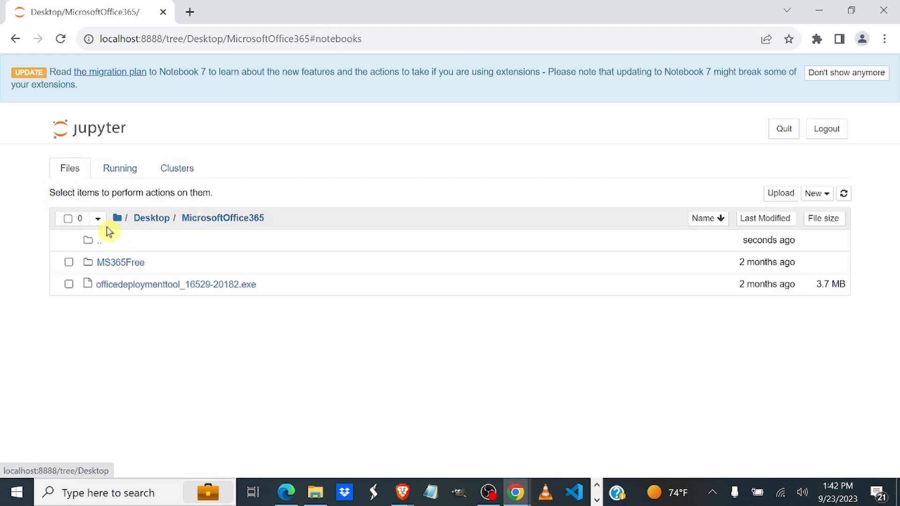
# Step: Create a new Python 3 (ipykernel) notebook in the MicrosoftOffice365 folder and rename it First Jupyter Notebook
pyautogui.click(824, 194)
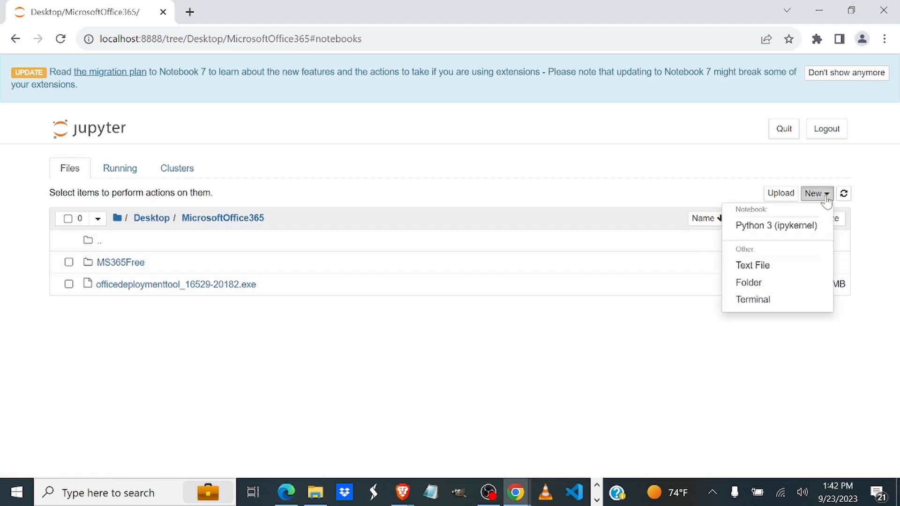
pyautogui.click(765, 228)
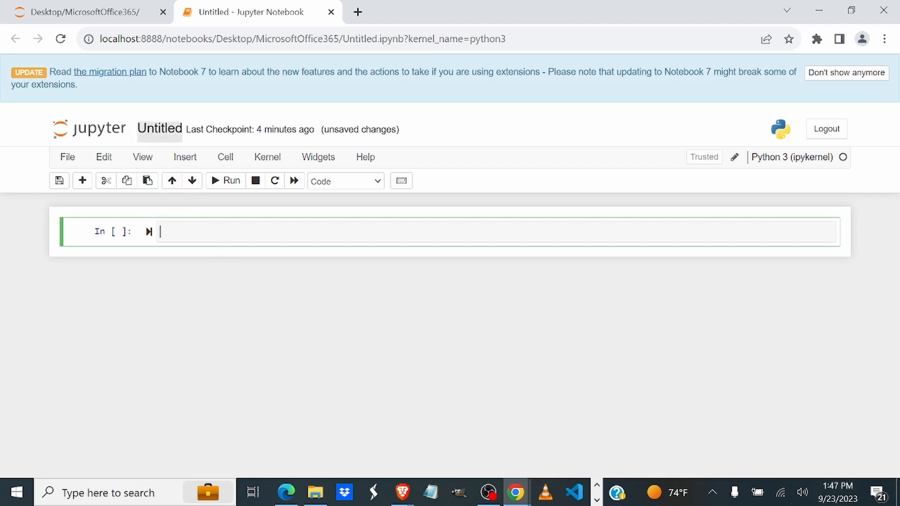
pyautogui.click(68, 157)
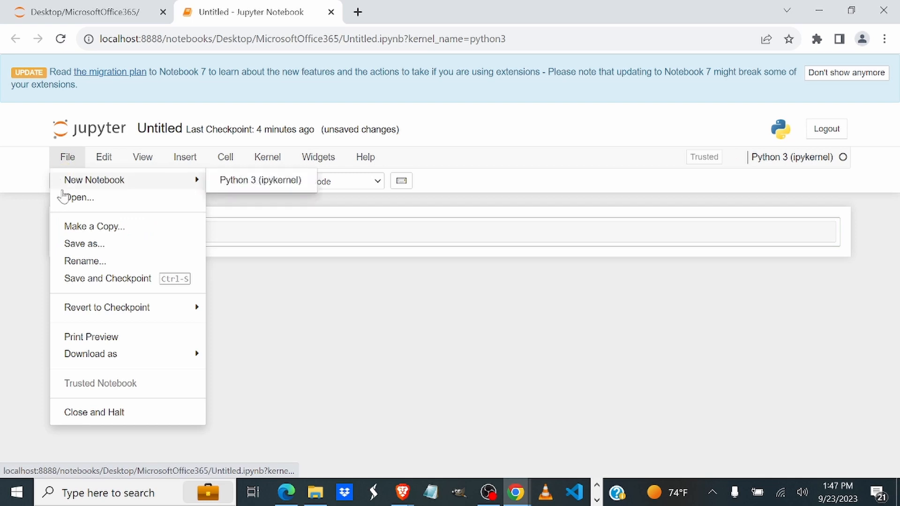
pyautogui.click(85, 262)
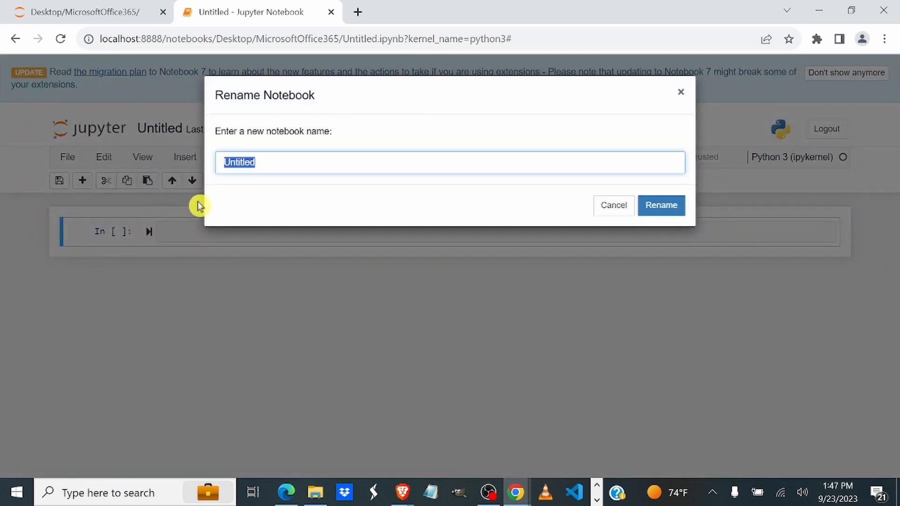
pyautogui.write('F')
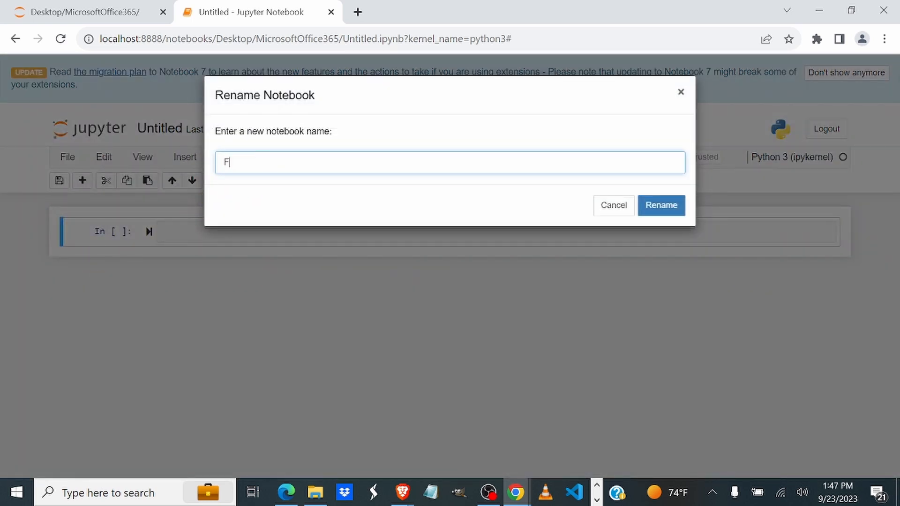
pyautogui.write('irst Jupyter Notebook')
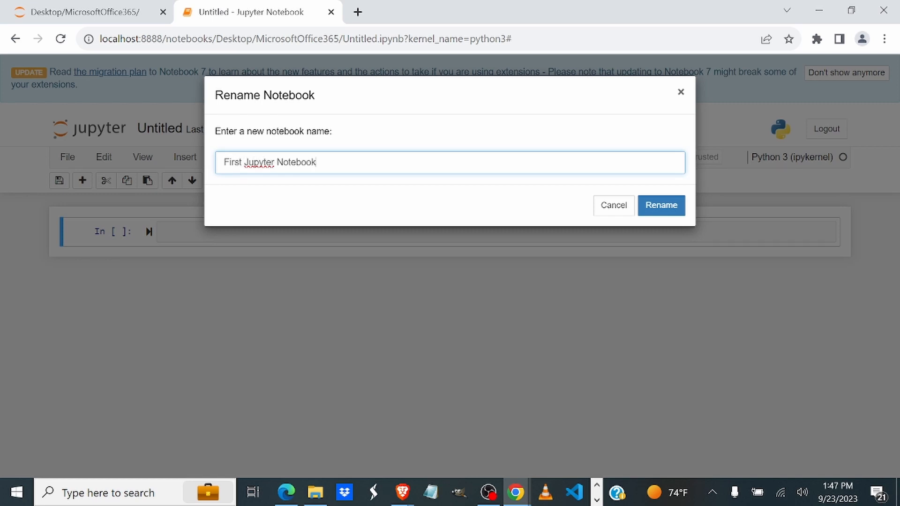
pyautogui.click(654, 206)
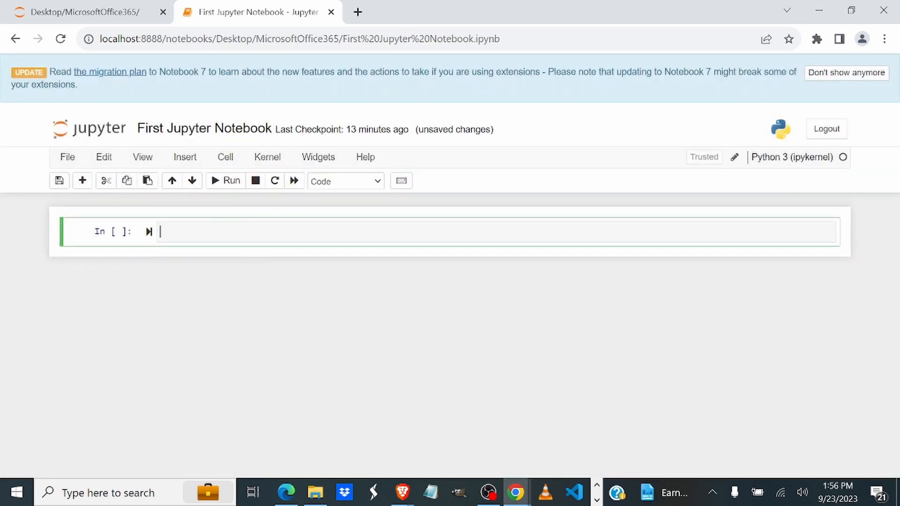
# Step: Enter print('Hello Jupyter!') in the first cell and run it
pyautogui.write("print()'")
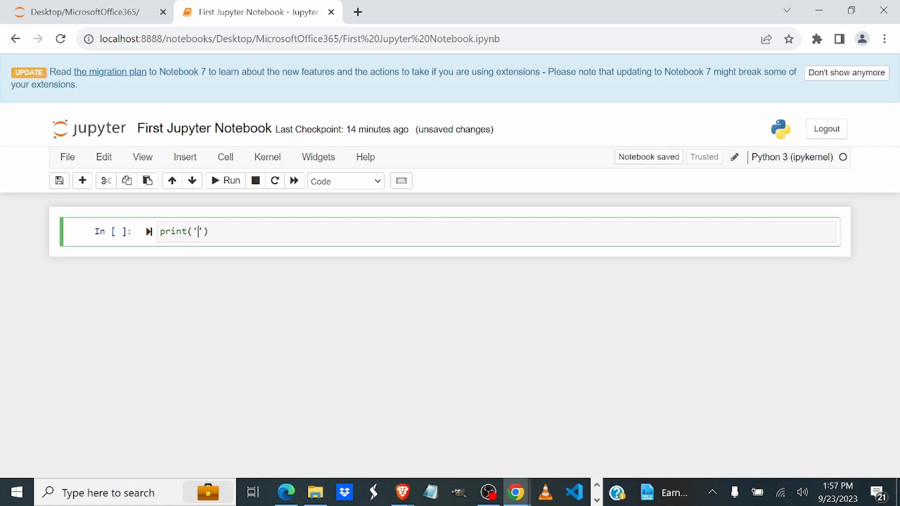
pyautogui.write('H')
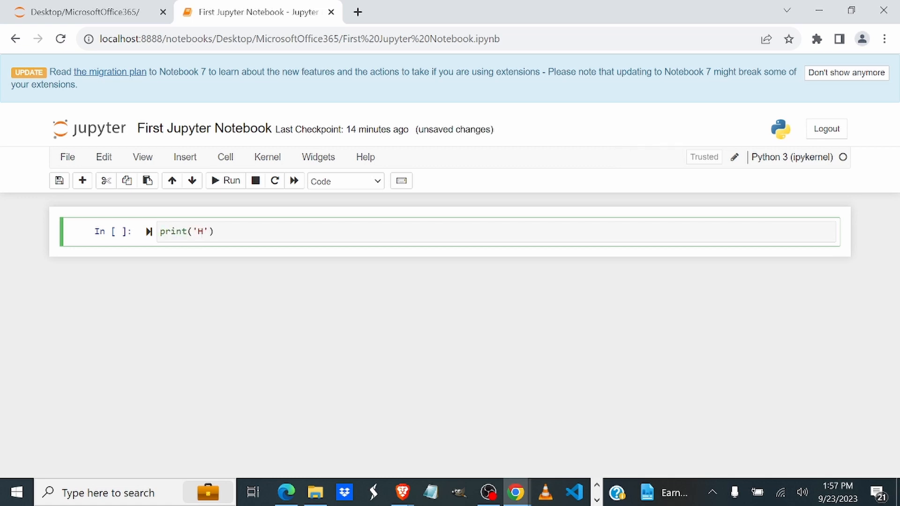
pyautogui.write('ellow')
pyautogui.press('BackSpace')
pyautogui.write('Jupyter!')
pyautogui.click(225, 181)
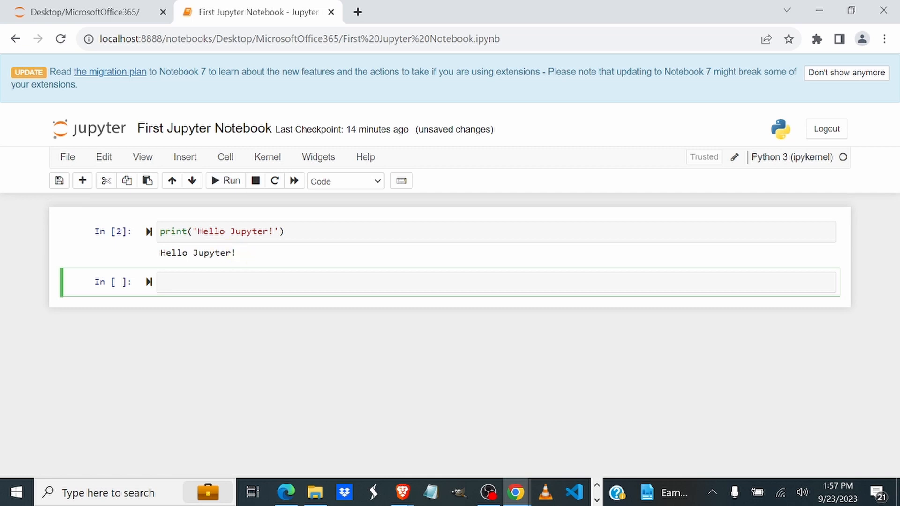
pyautogui.moveTo(231, 253); pyautogui.dragTo(160, 253)
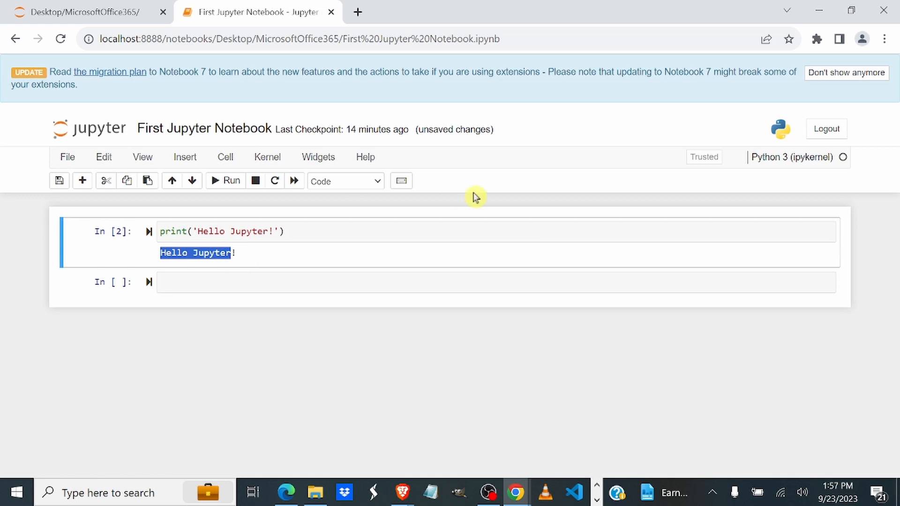
pyautogui.click(67, 157)
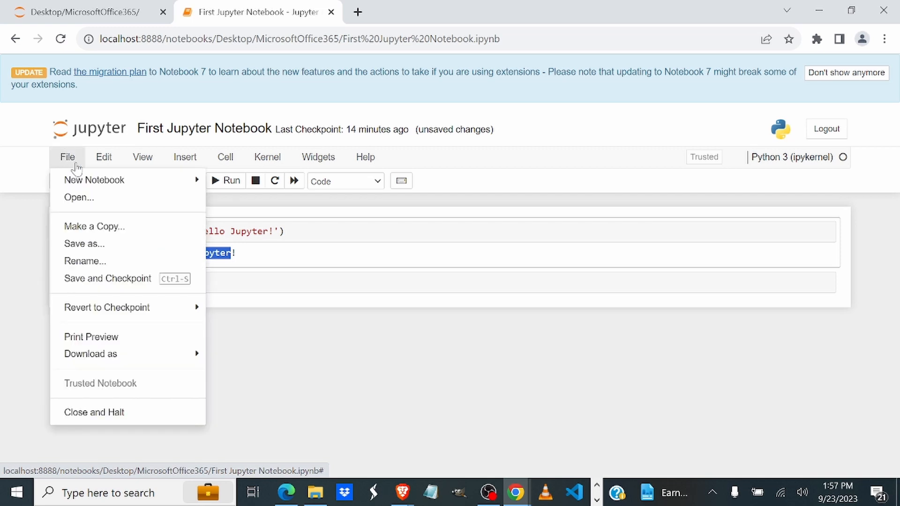
pyautogui.moveTo(75, 180)
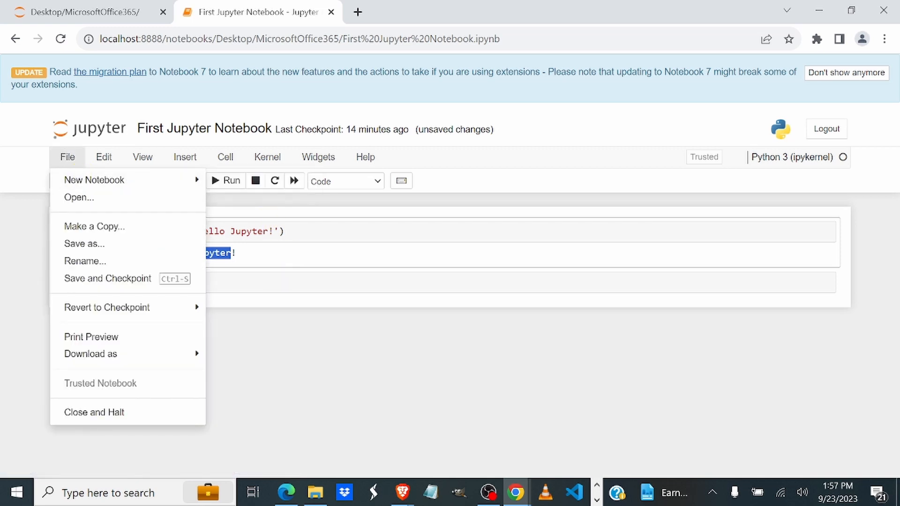
pyautogui.click(234, 272)
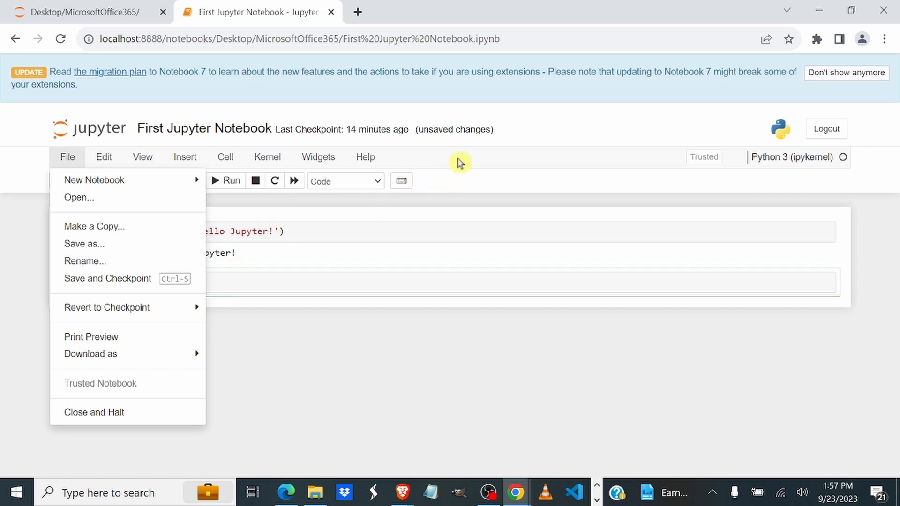
pyautogui.click(460, 162)
# Step: Enter x=4, y=5 and print(x+y) on separate lines in the second cell, run it, and check the output
pyautogui.press('Return')
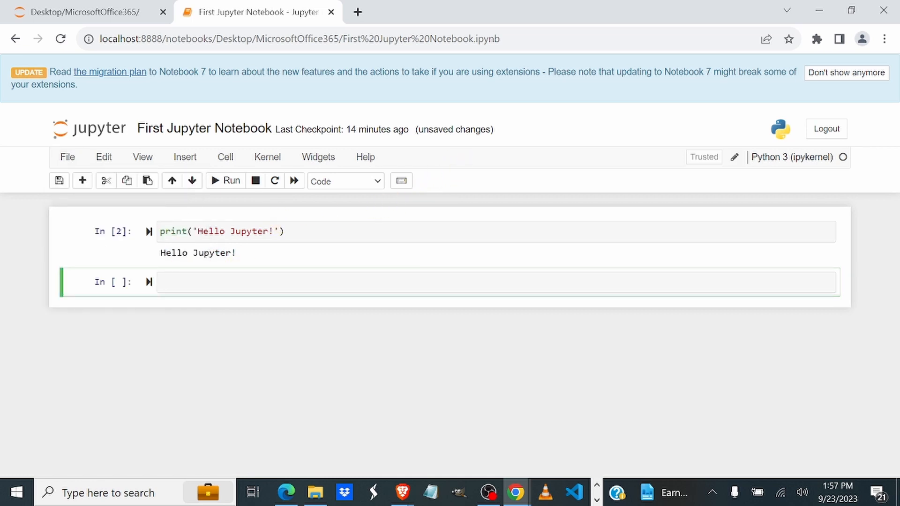
pyautogui.write('x=4')
pyautogui.press('Return')
pyautogui.write('y=5')
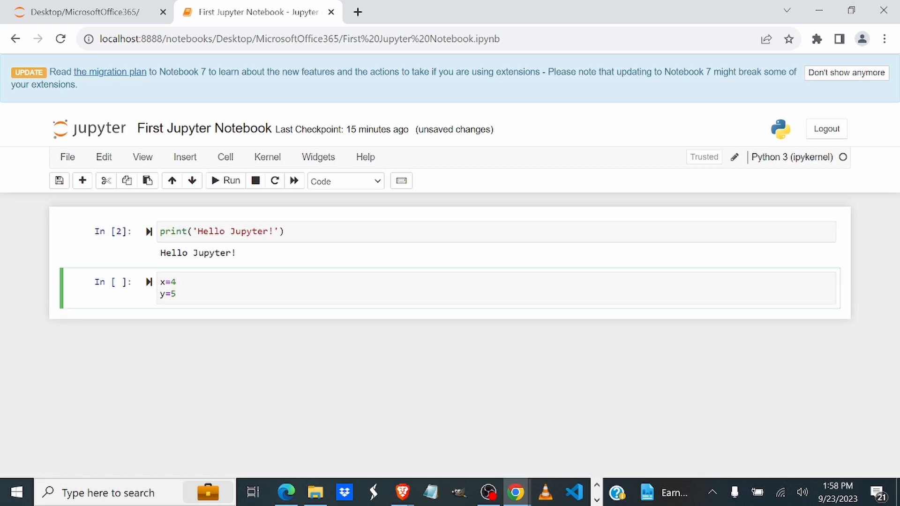
pyautogui.press('Return')
pyautogui.write('print(x+y)')
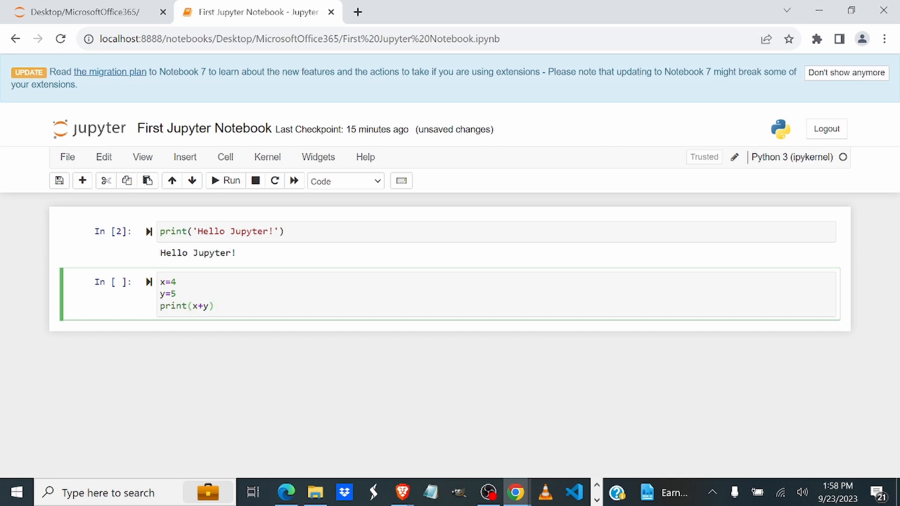
pyautogui.click(220, 182)
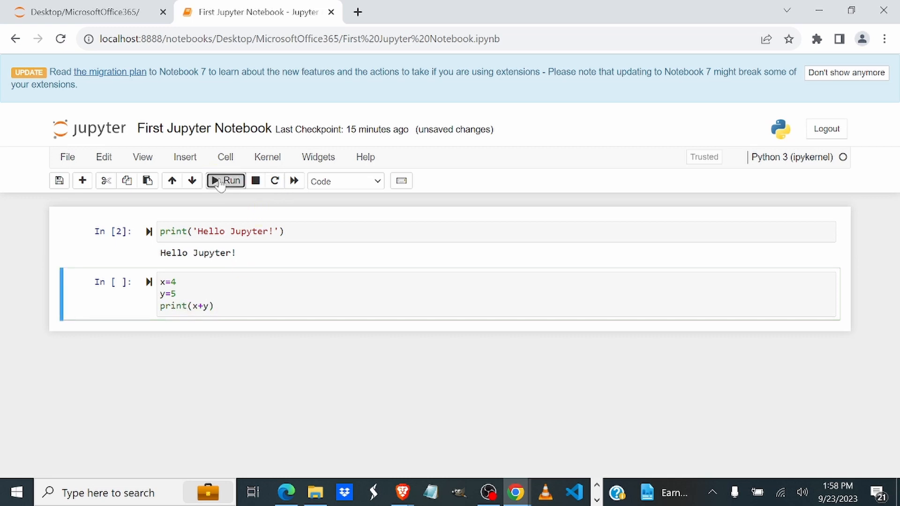
pyautogui.doubleClick(174, 334)
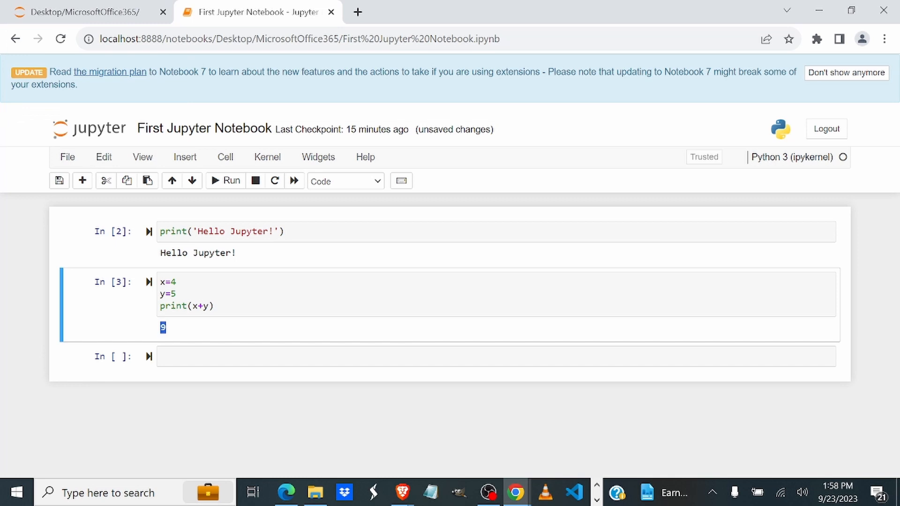
pyautogui.click(193, 332)
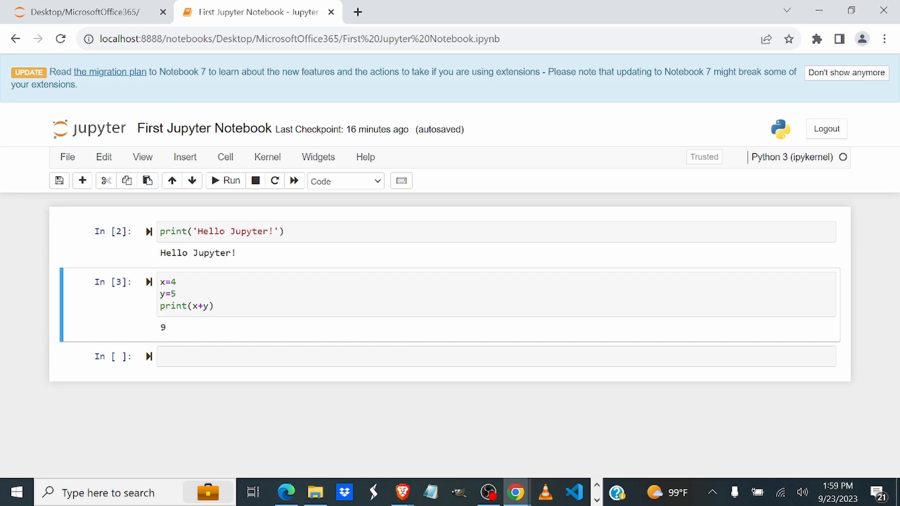
pyautogui.click(213, 306)
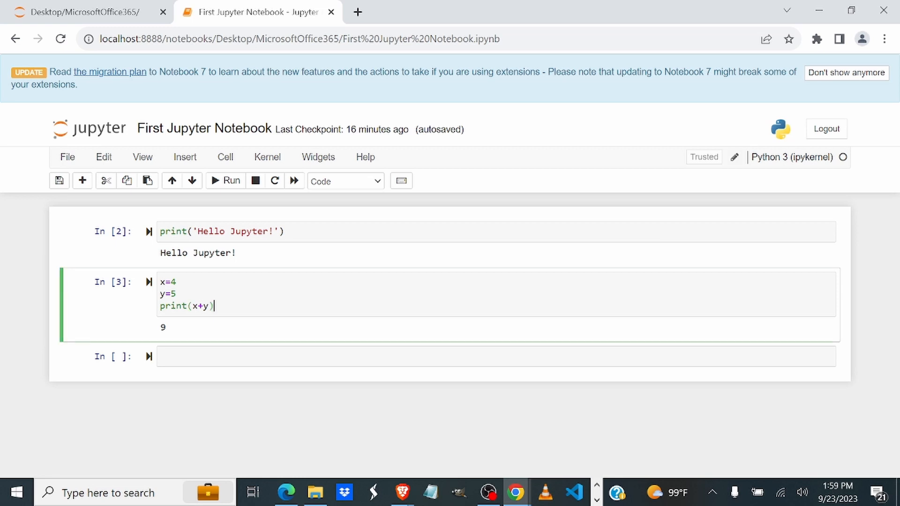
pyautogui.moveTo(214, 305); pyautogui.dragTo(157, 289)
pyautogui.click(183, 356)
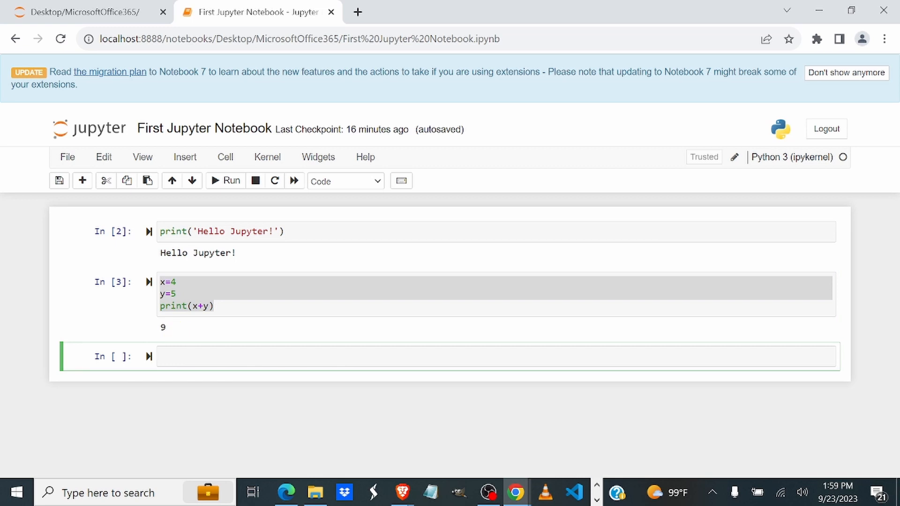
pyautogui.click(215, 305)
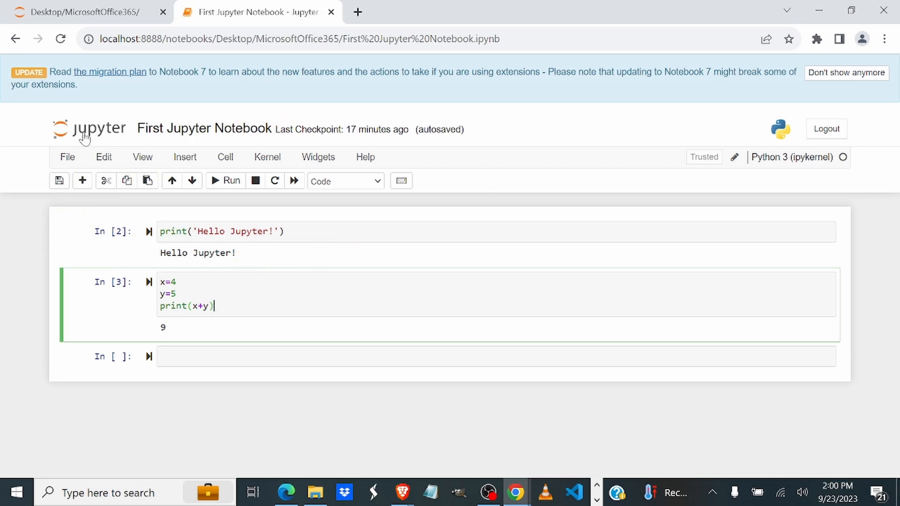
pyautogui.click(67, 158)
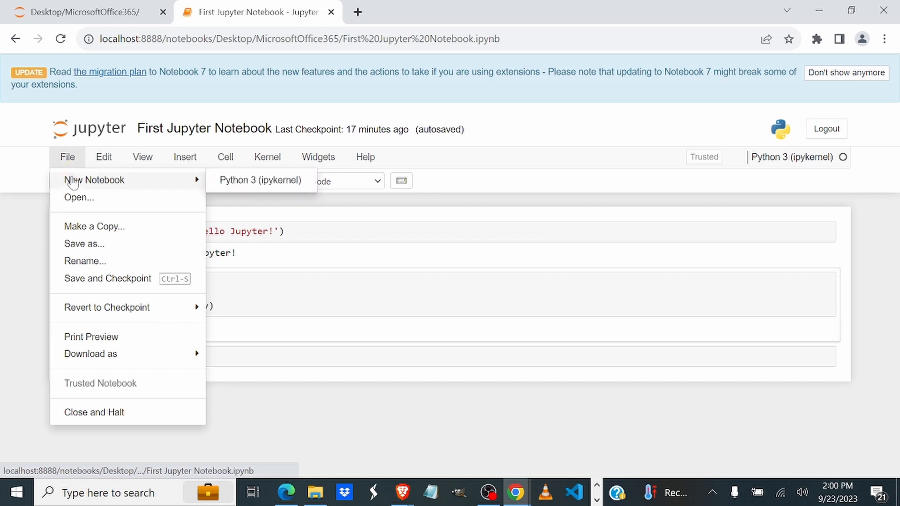
pyautogui.moveTo(84, 313)
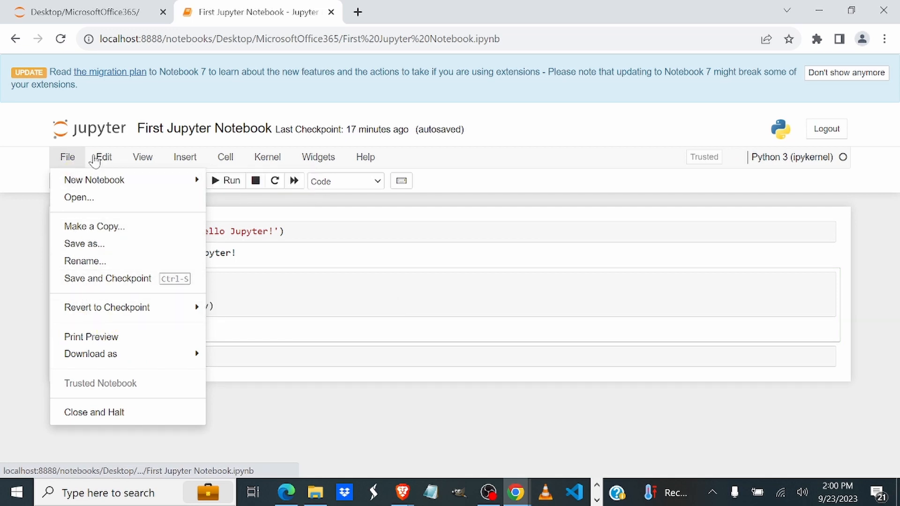
pyautogui.click(101, 158)
pyautogui.click(138, 159)
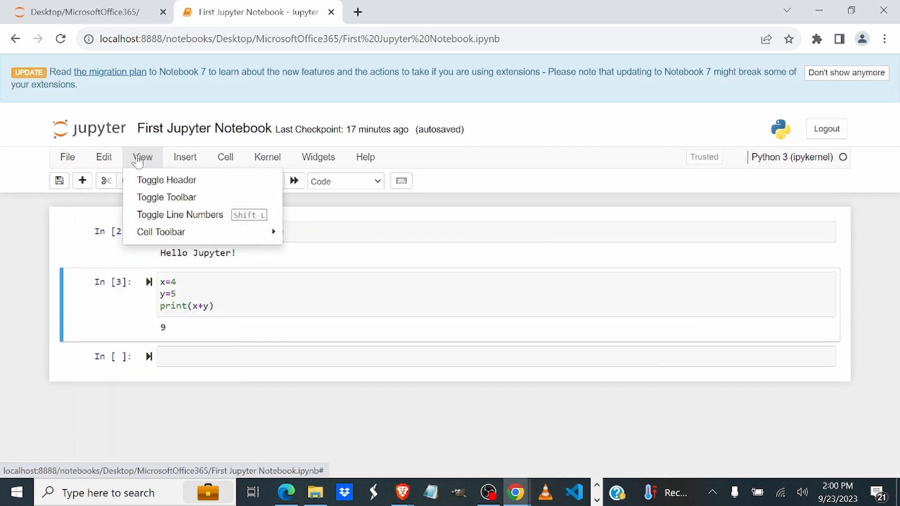
pyautogui.click(184, 157)
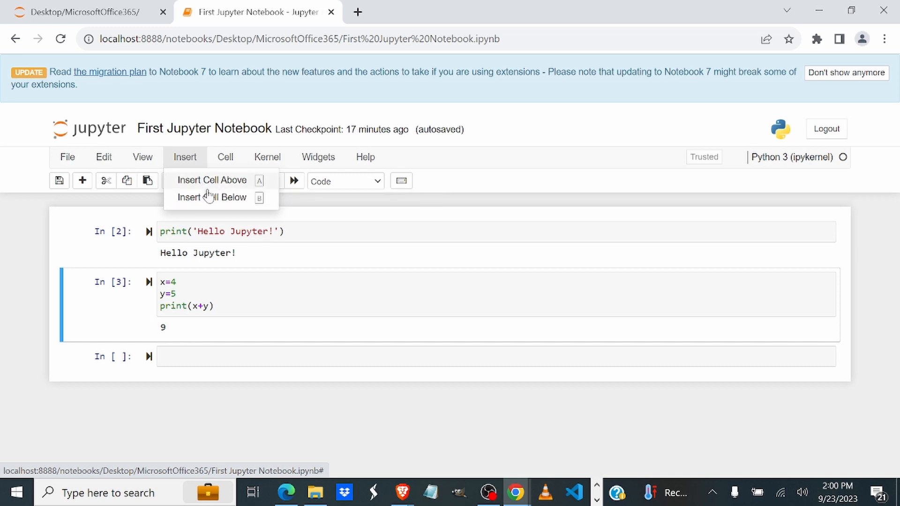
pyautogui.click(225, 157)
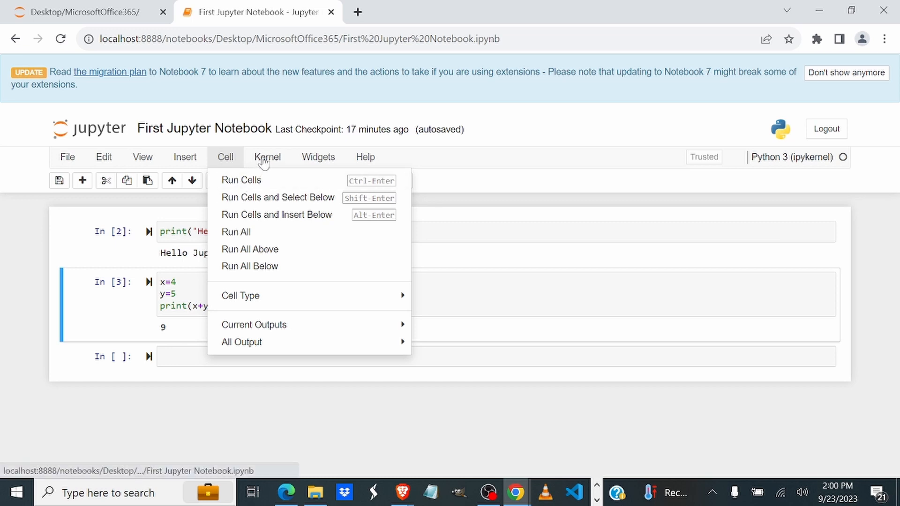
pyautogui.click(264, 160)
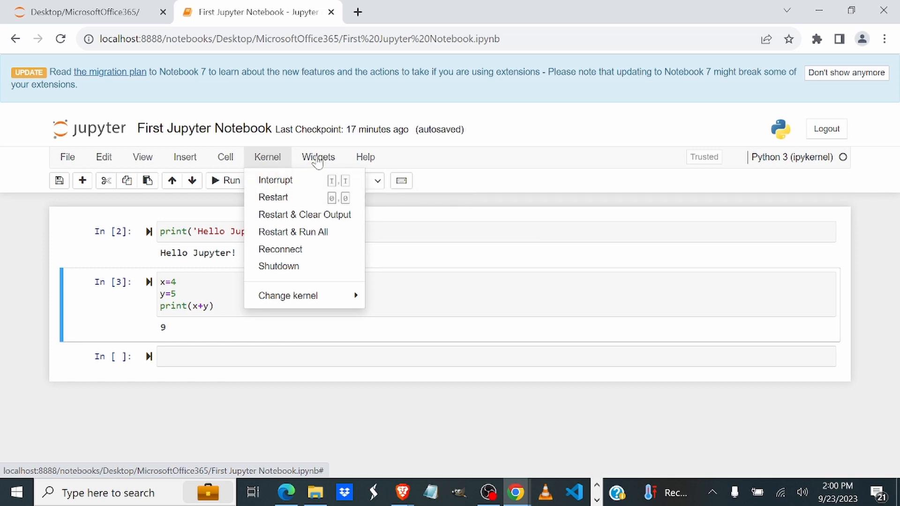
pyautogui.click(318, 158)
pyautogui.click(226, 327)
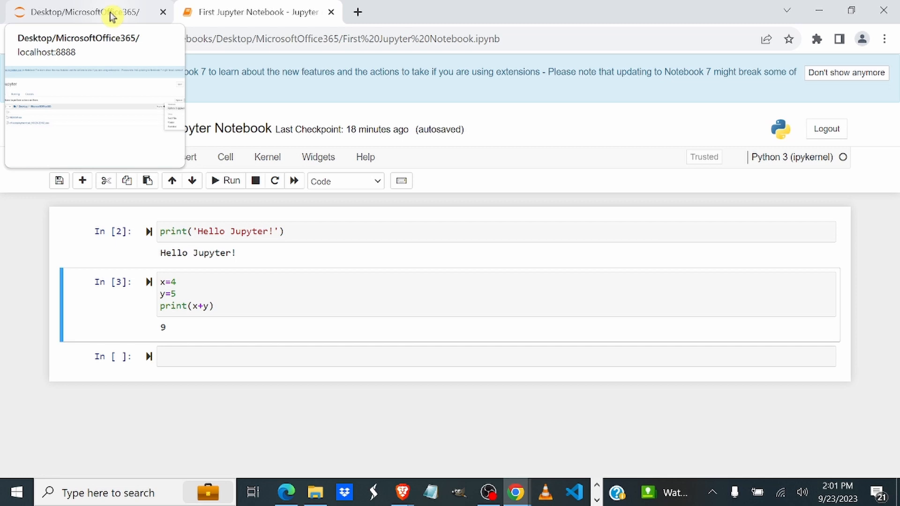
# Step: Log out of Jupyter from the First Jupyter Notebook page
pyautogui.click(827, 129)
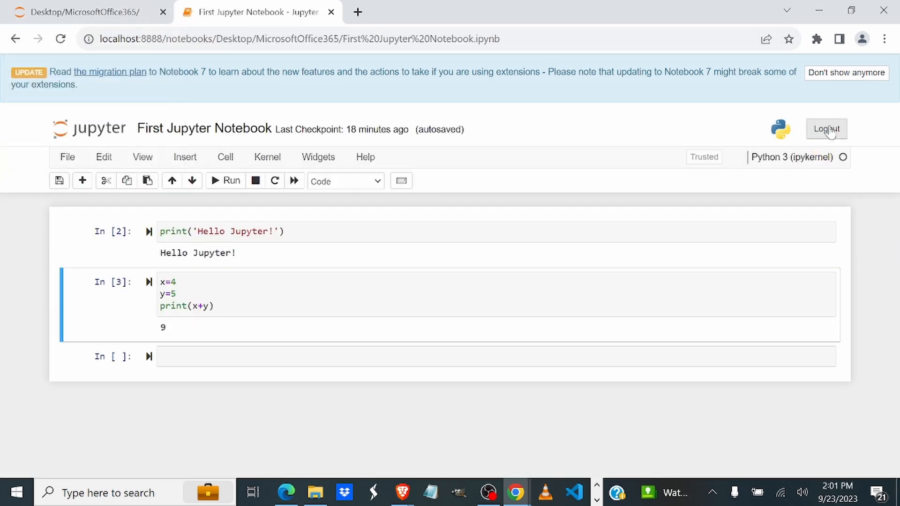
pyautogui.click(828, 130)
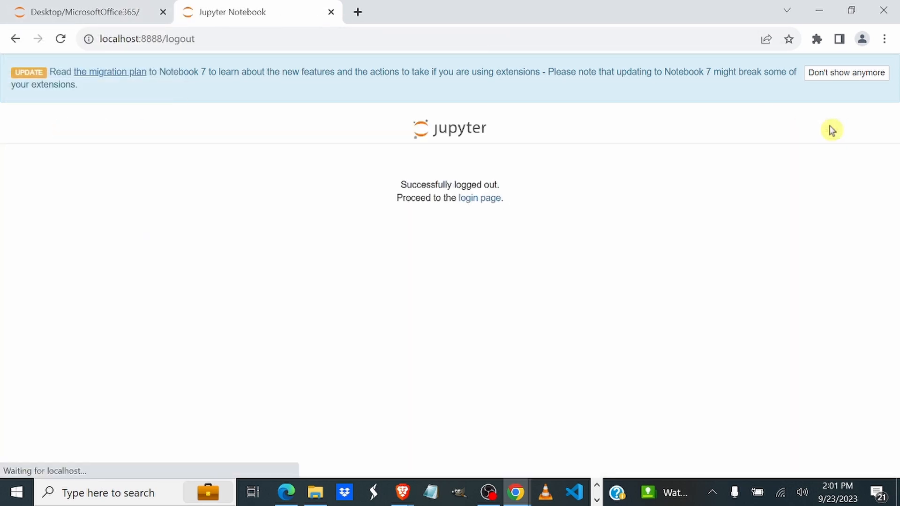